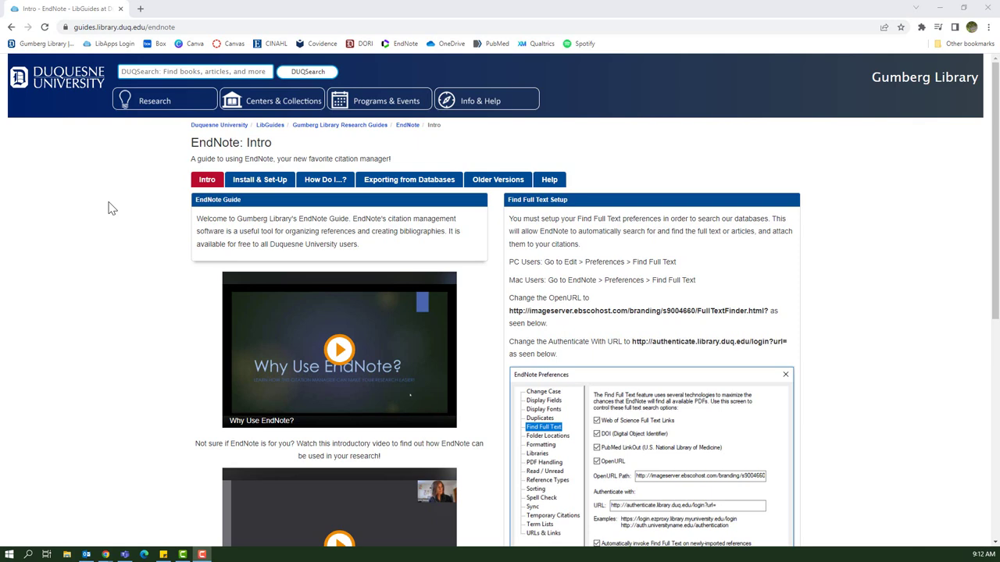
# View the Install & Set-Up steps, then the EndNote Help page and its support contact details.
pyautogui.click(255, 188)
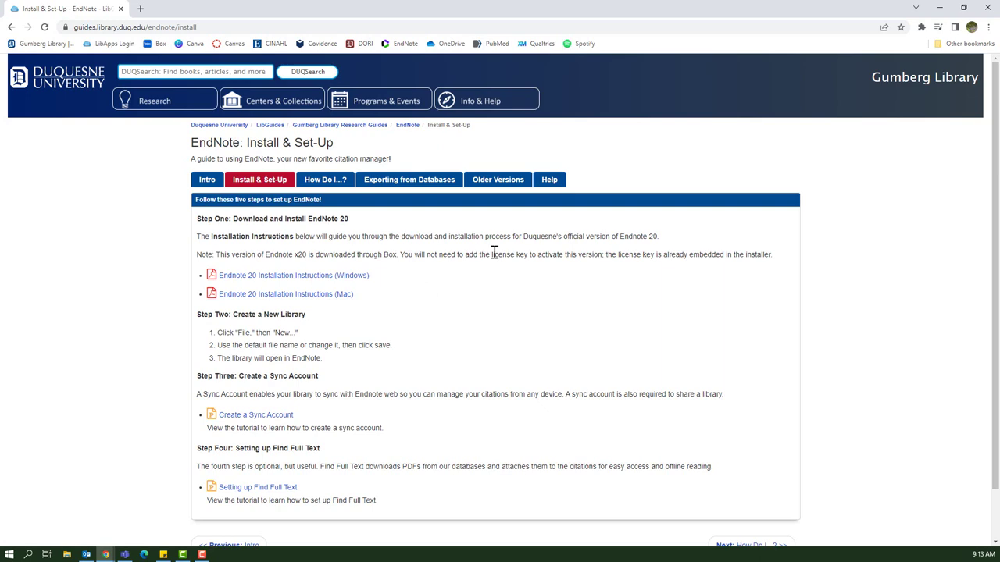
pyautogui.click(551, 182)
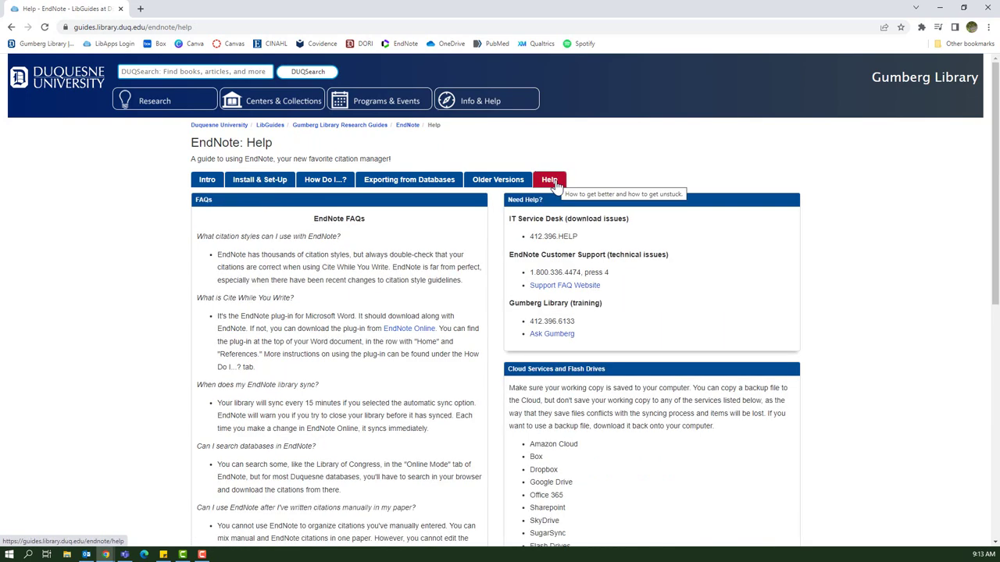
pyautogui.scroll(-1, 320, 213)
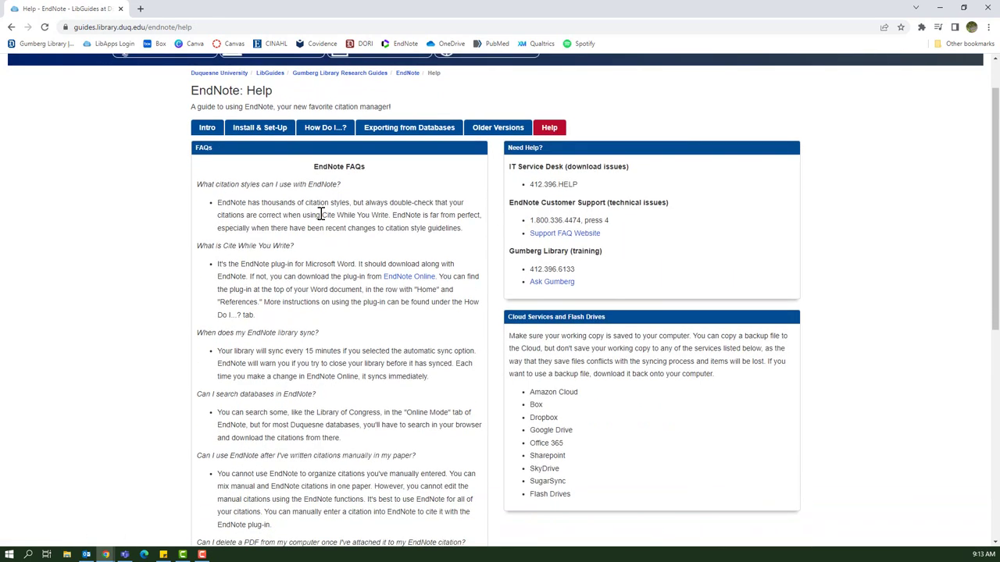
pyautogui.moveTo(510, 166); pyautogui.dragTo(607, 292)
pyautogui.click(616, 289)
pyautogui.scroll(1, 620, 291)
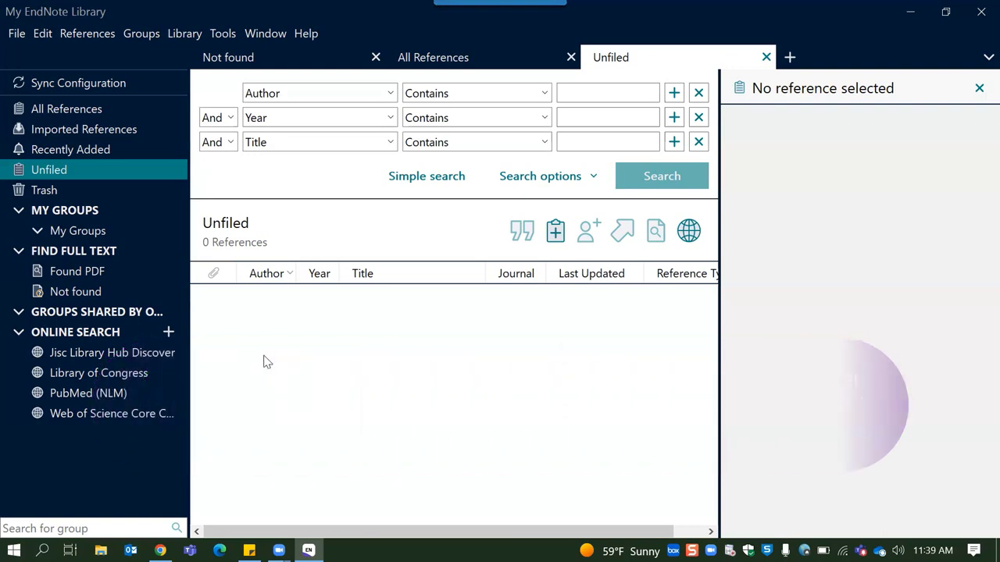
# Create a new group set named 'Project A'.
pyautogui.click(143, 36)
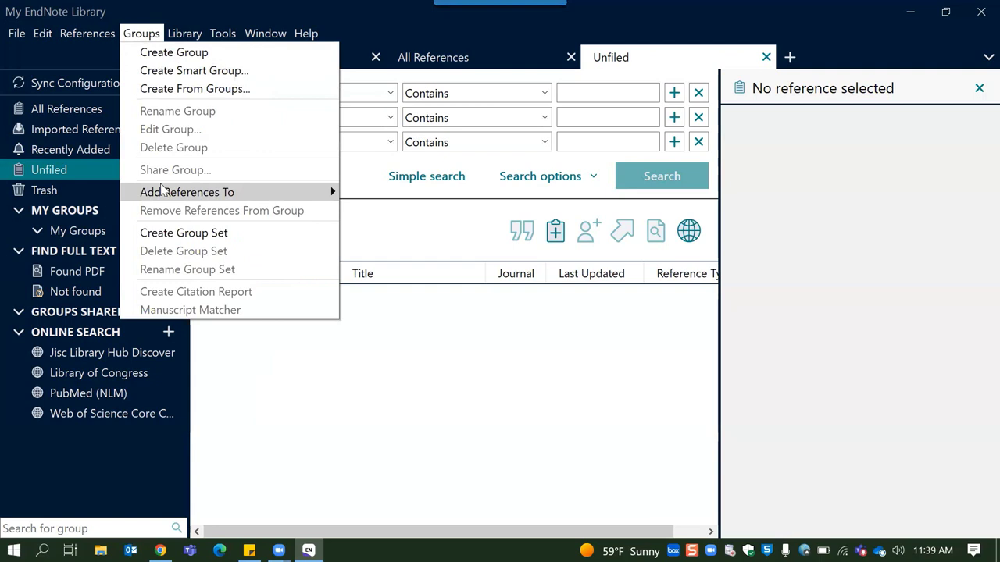
pyautogui.click(169, 233)
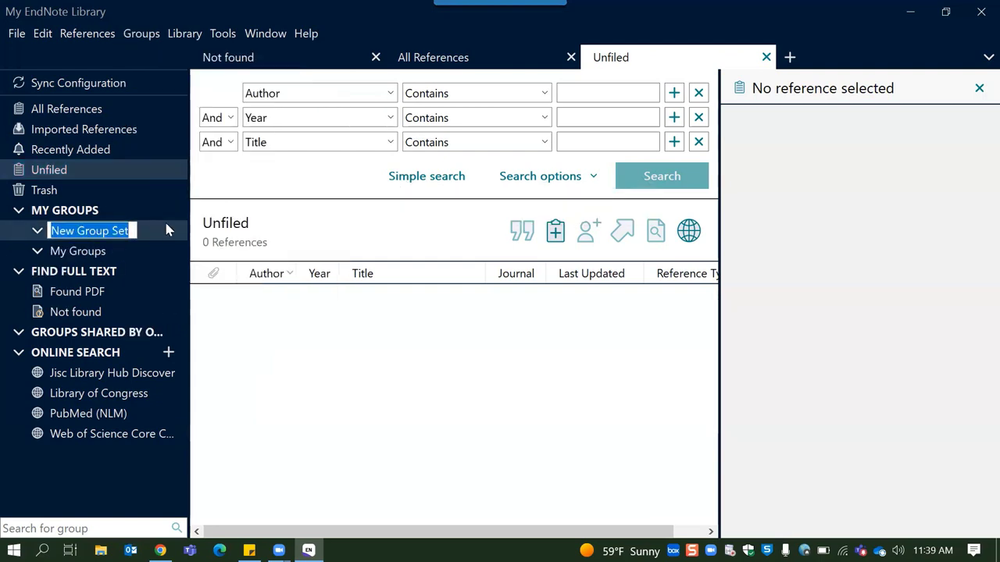
pyautogui.write('Projec')
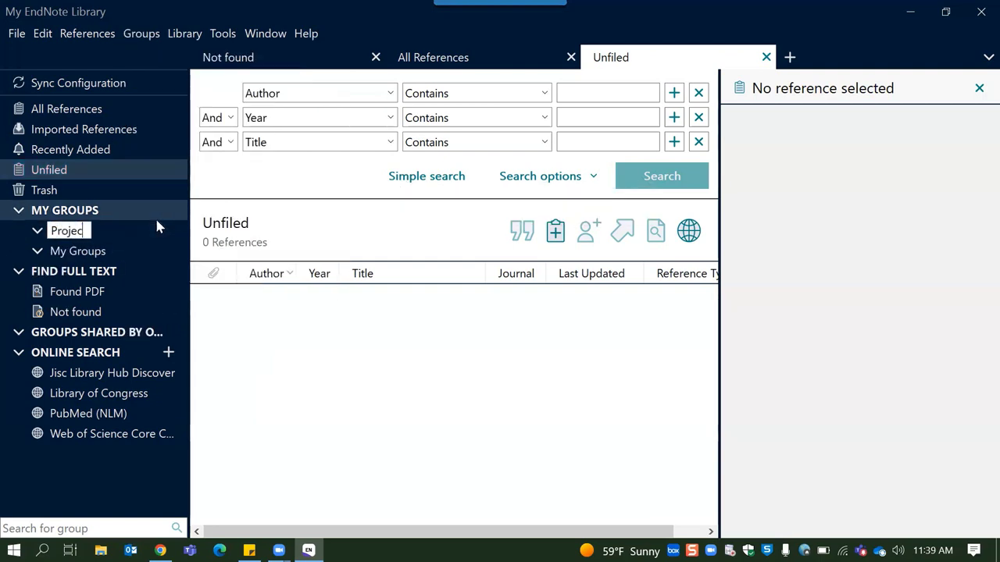
pyautogui.write('t A')
pyautogui.press('Return')
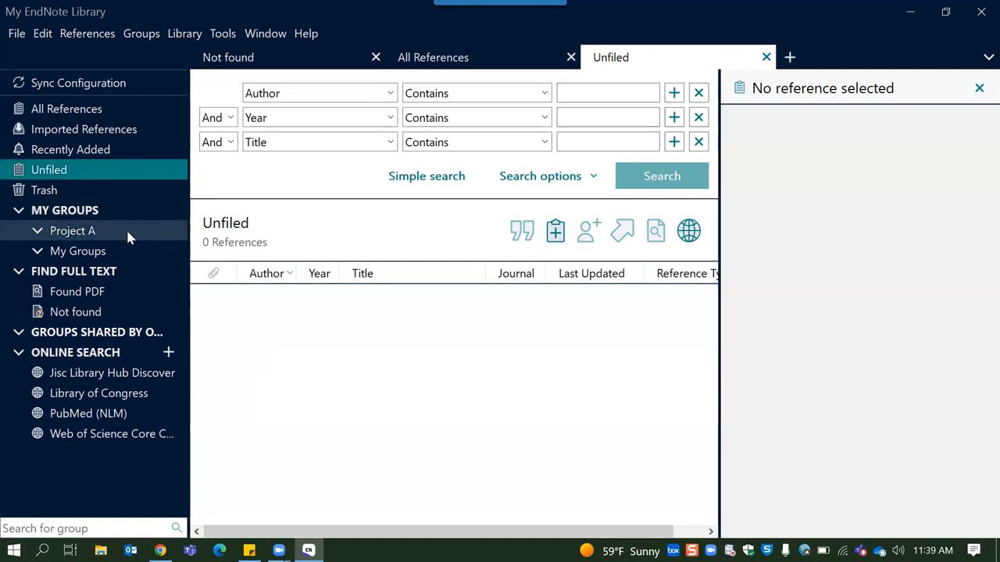
# Add a group named 'PubMed' inside the Project A group set.
pyautogui.rightClick(128, 231)
pyautogui.click(150, 241)
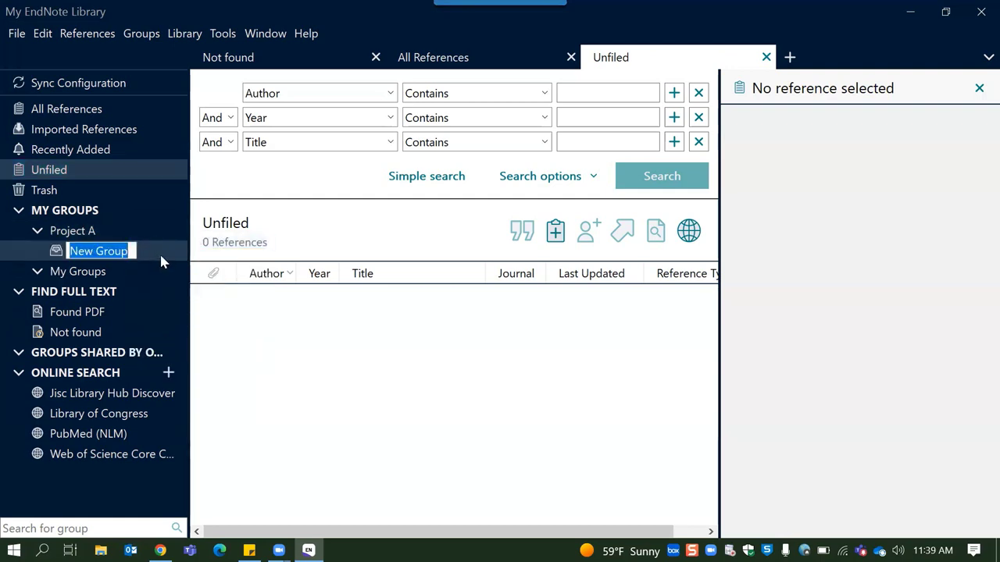
pyautogui.write('PubMed')
pyautogui.press('Return')
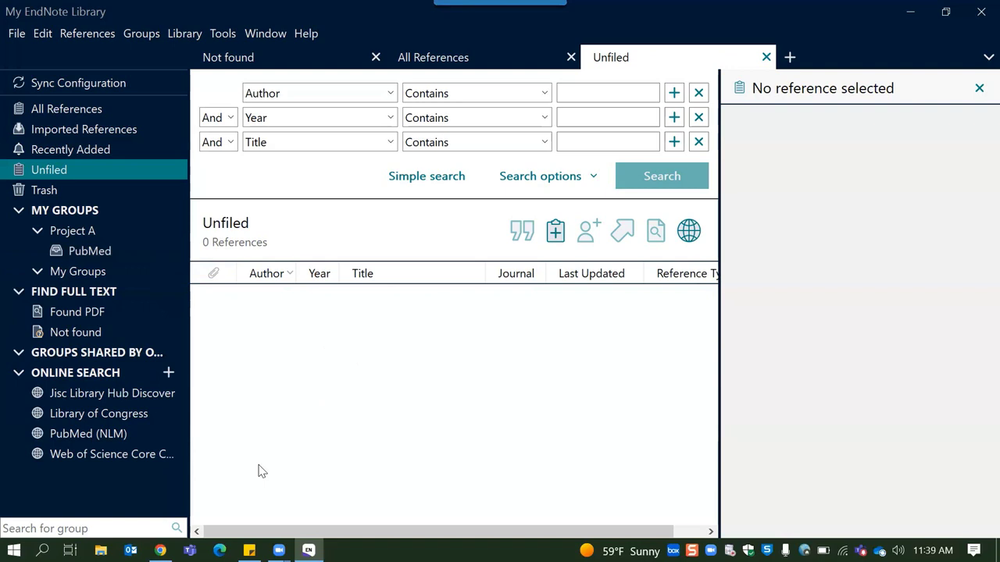
# In the browser's Gumberg Library page, follow the PubMed link below the DUQSearch box.
pyautogui.click(160, 550)
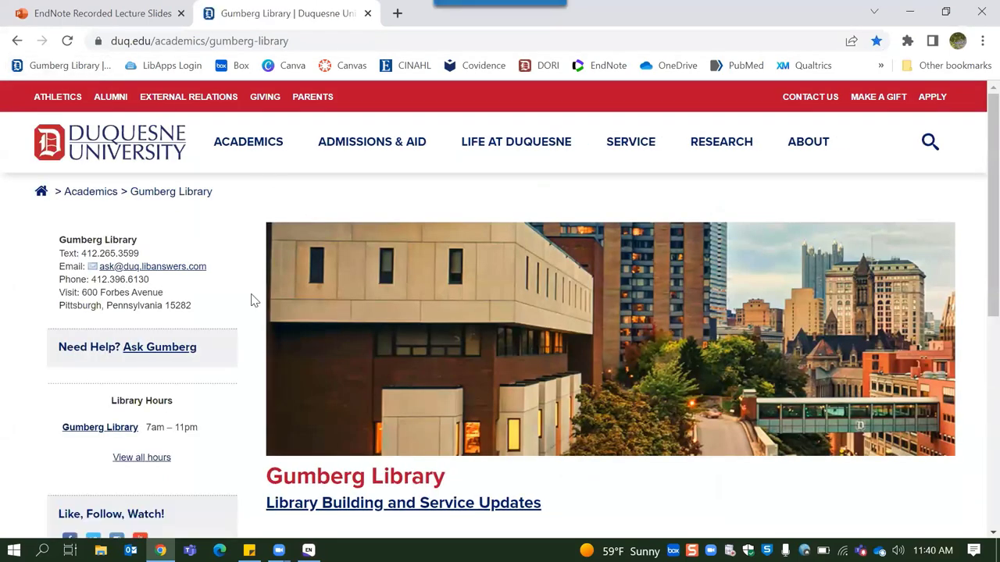
pyautogui.scroll(-2, 253, 289)
pyautogui.scroll(-1, 312, 336)
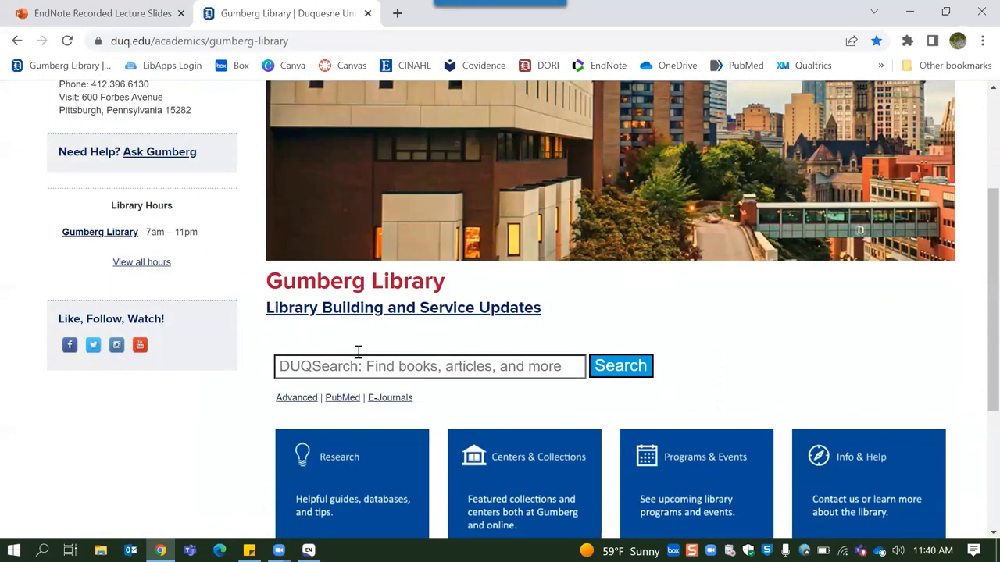
pyautogui.click(343, 400)
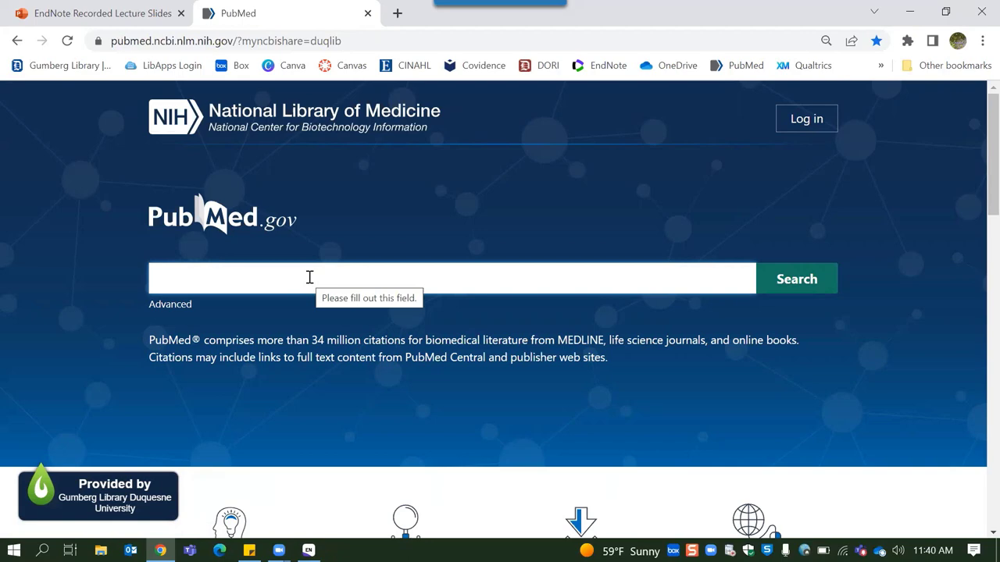
# Search PubMed for 'emotional contagion AND COVID-19' and browse the 179 results.
pyautogui.write('emotional contagio')
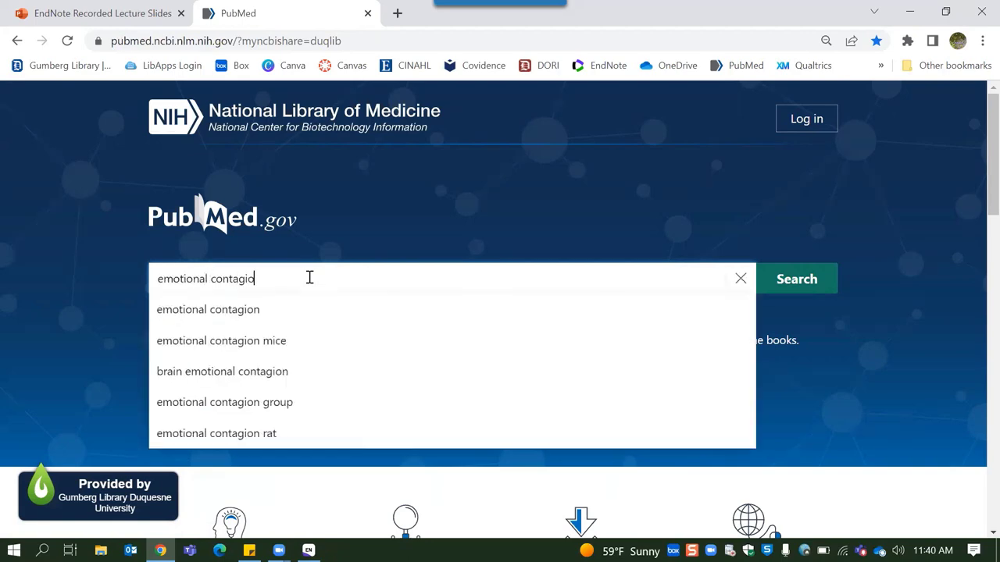
pyautogui.write('n AND COVID-19')
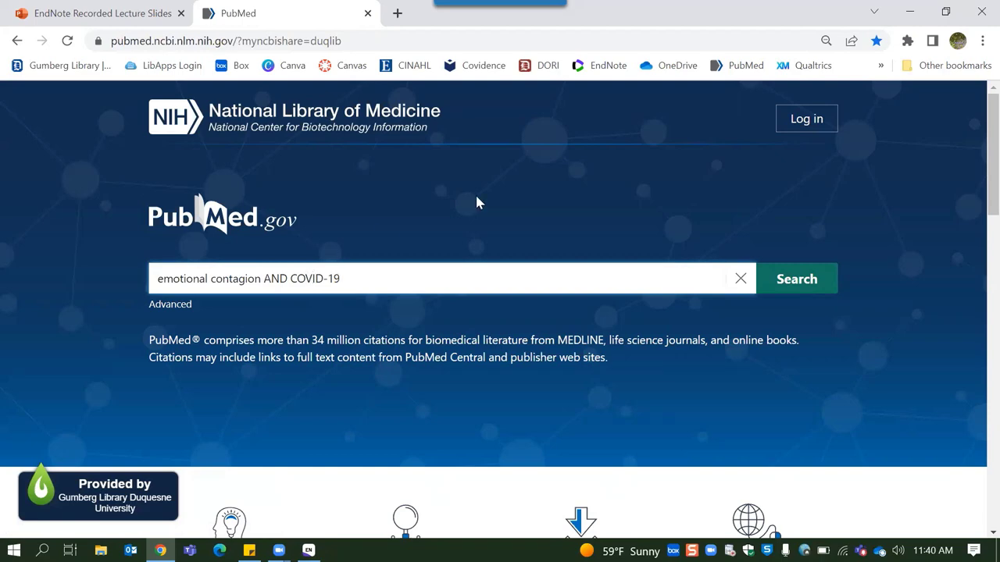
pyautogui.click(785, 281)
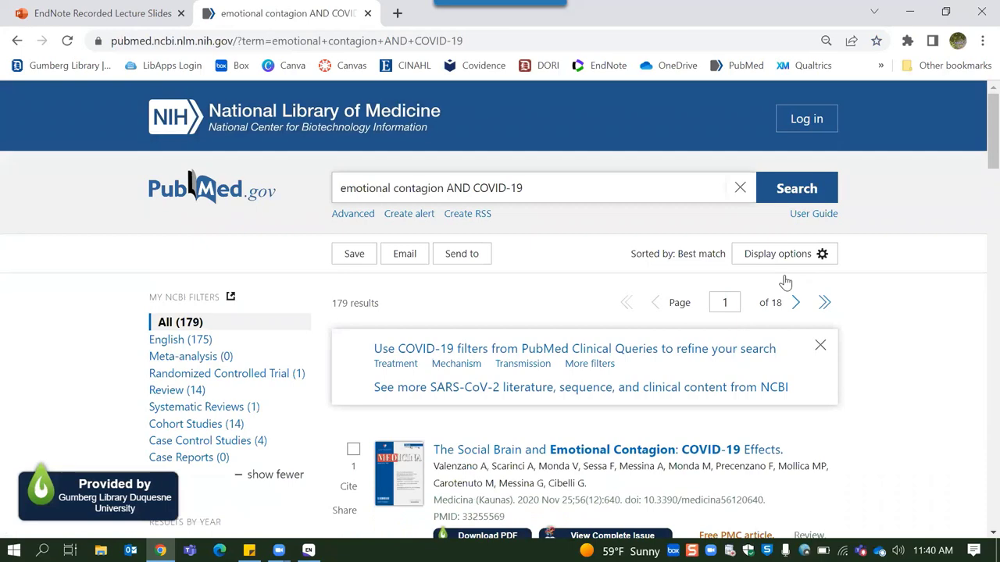
pyautogui.scroll(-1, 523, 292)
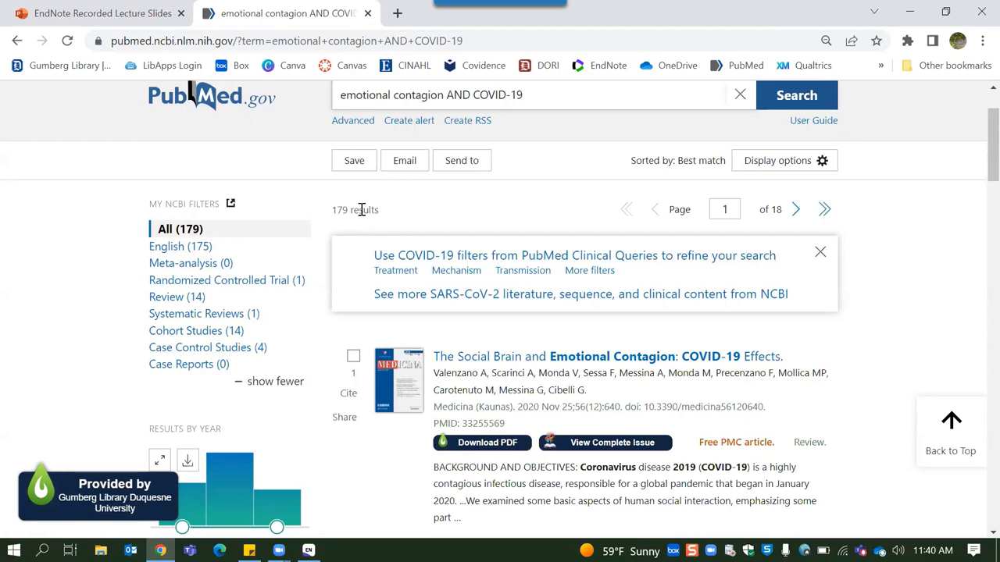
# Tick the first ten search results, from The Social Brain article through result 10.
pyautogui.scroll(-1, 348, 339)
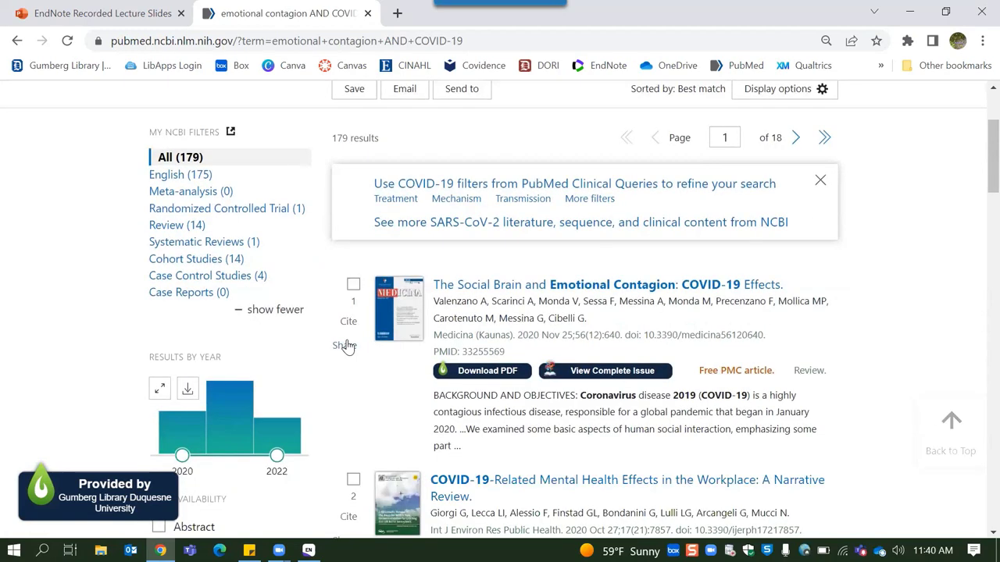
pyautogui.click(353, 286)
pyautogui.scroll(-2, 353, 312)
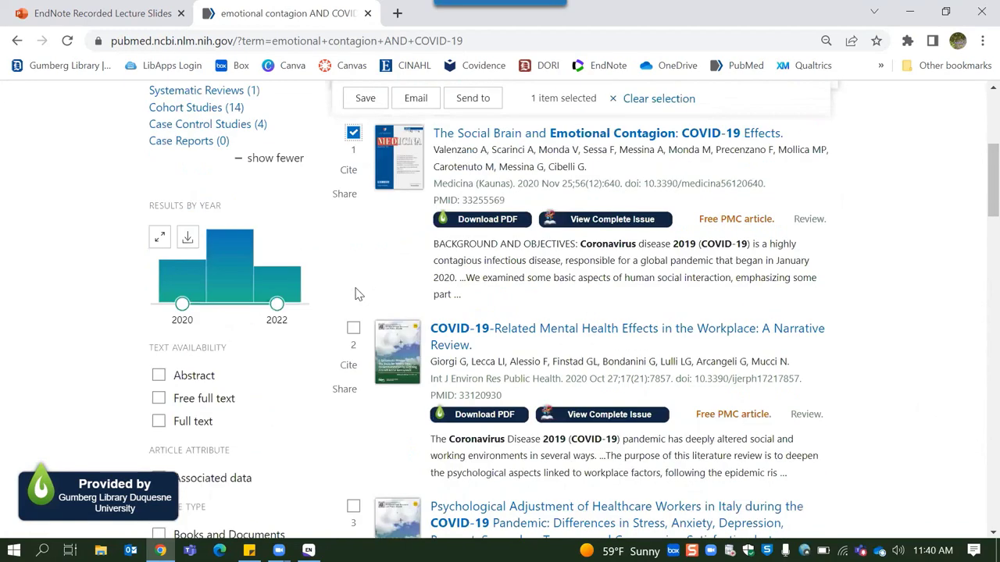
pyautogui.click(353, 305)
pyautogui.scroll(-1, 352, 312)
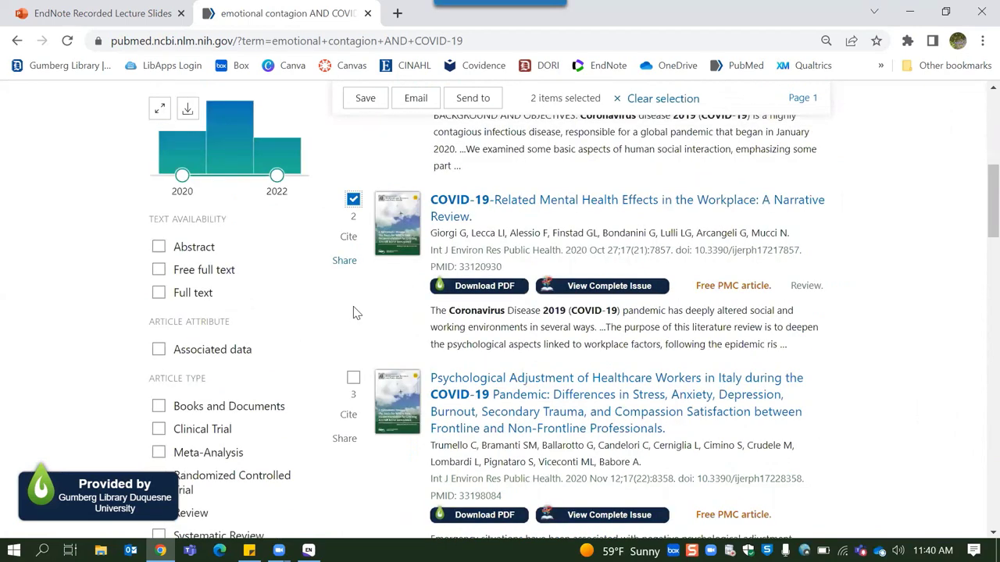
pyautogui.scroll(-1, 351, 263)
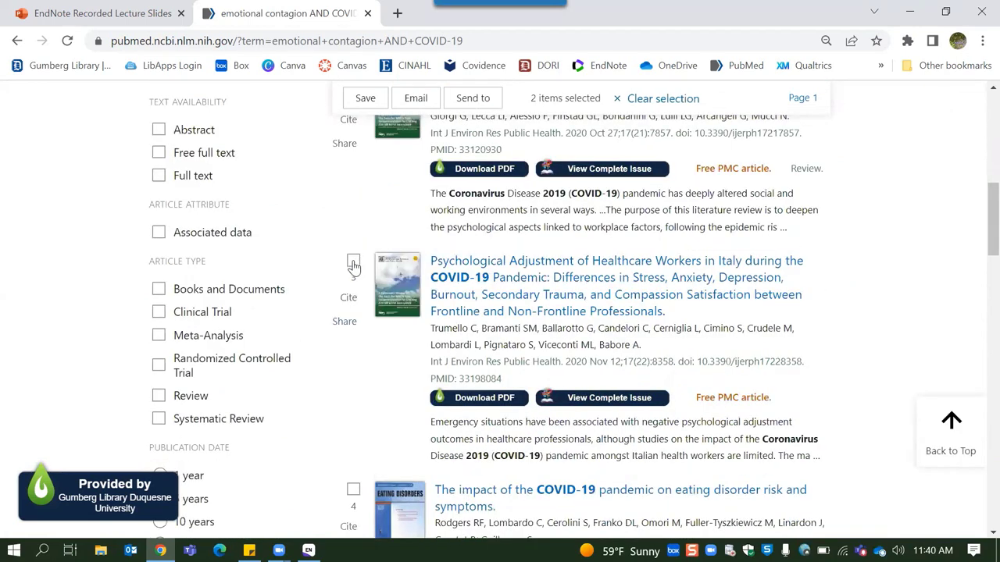
pyautogui.click(353, 264)
pyautogui.scroll(-1, 351, 409)
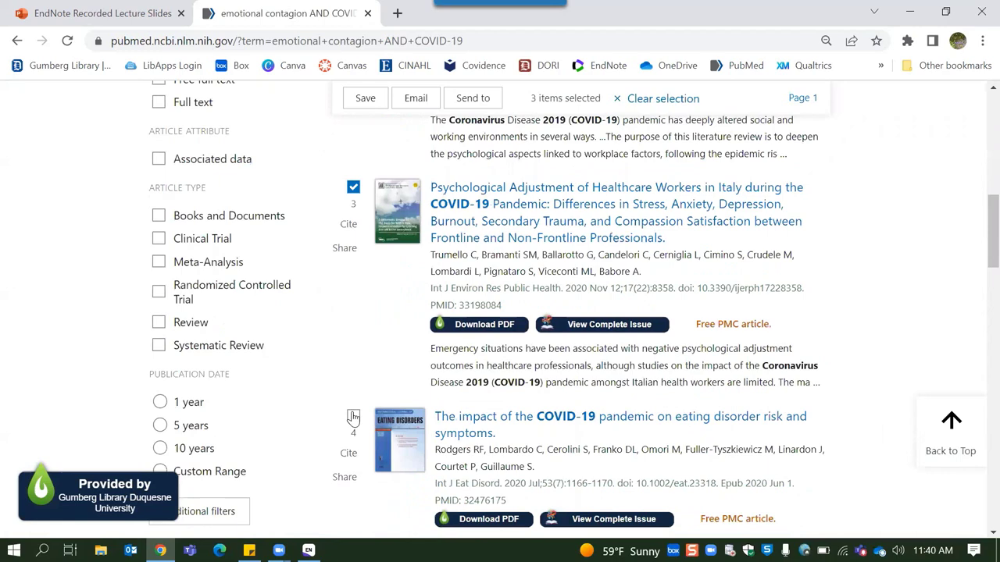
pyautogui.click(353, 418)
pyautogui.scroll(-1, 351, 414)
pyautogui.scroll(-2, 351, 414)
pyautogui.scroll(-1, 353, 344)
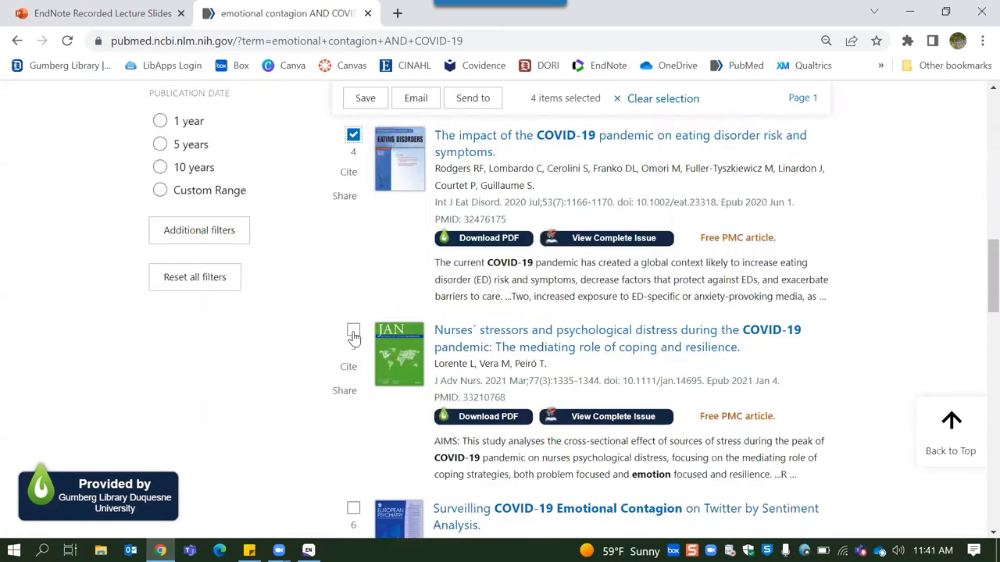
pyautogui.click(353, 334)
pyautogui.scroll(-3, 352, 335)
pyautogui.click(354, 300)
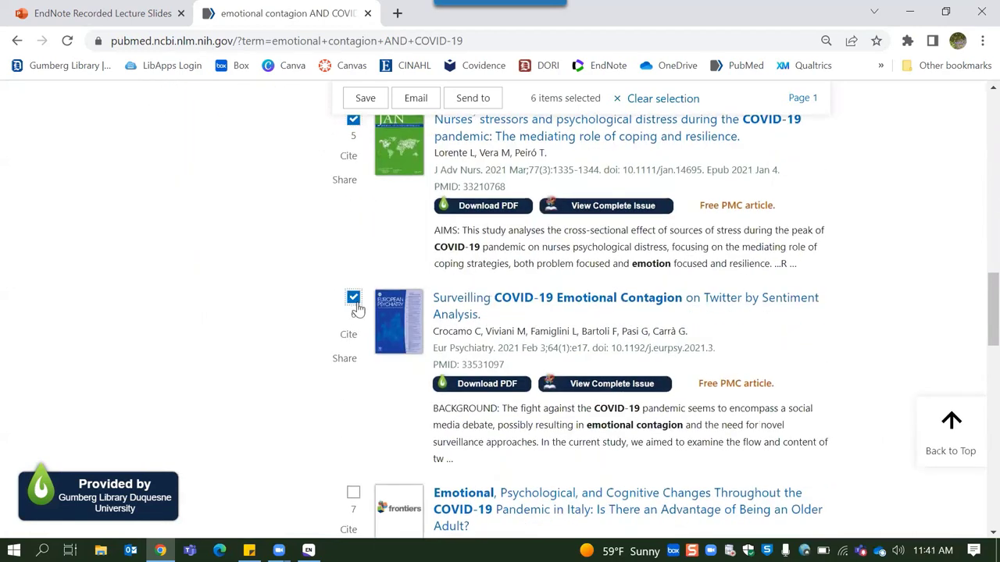
pyautogui.scroll(-2, 355, 313)
pyautogui.click(353, 342)
pyautogui.scroll(-2, 352, 349)
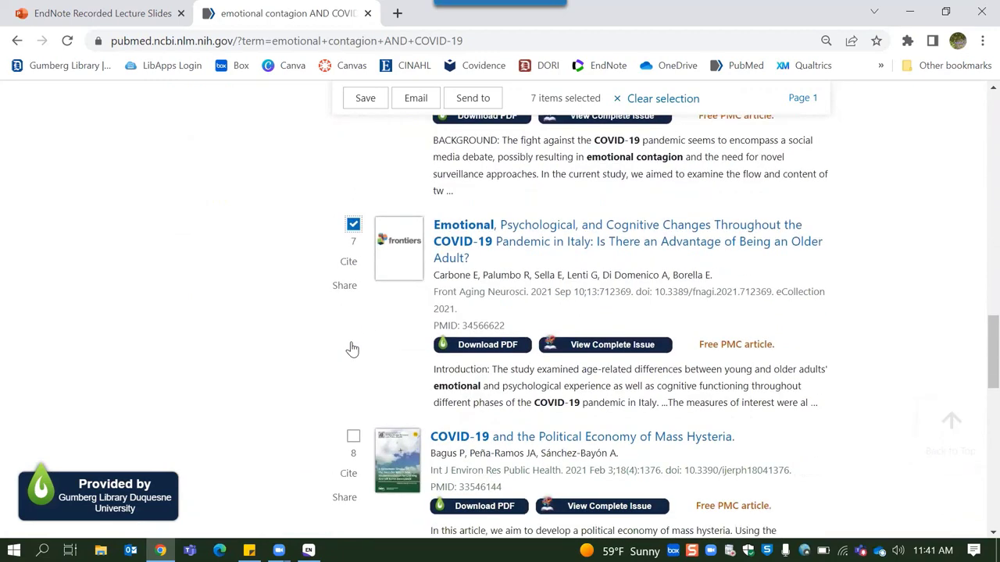
pyautogui.click(353, 396)
pyautogui.scroll(-2, 353, 399)
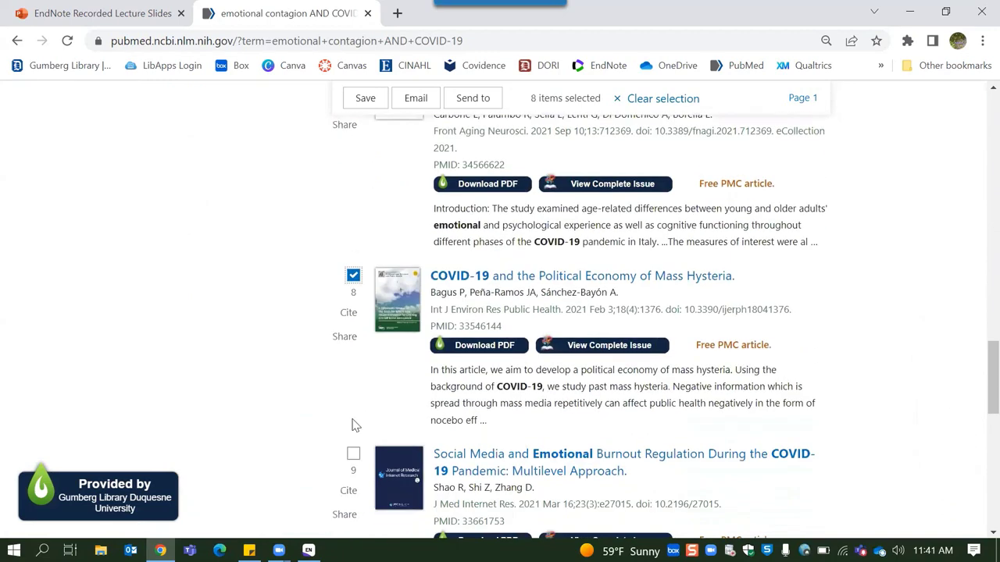
pyautogui.click(353, 454)
pyautogui.scroll(-2, 353, 463)
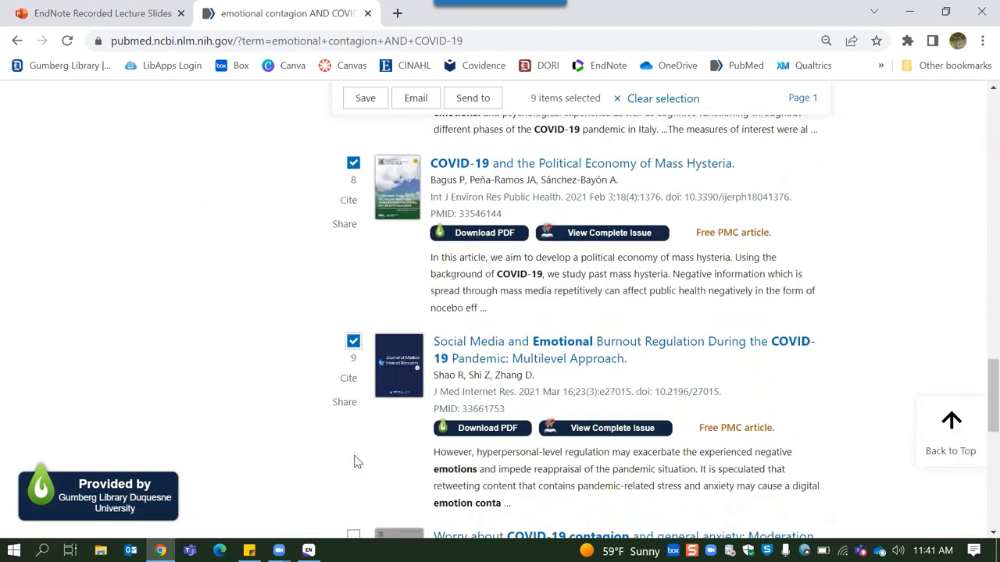
pyautogui.scroll(-2, 353, 460)
pyautogui.click(355, 441)
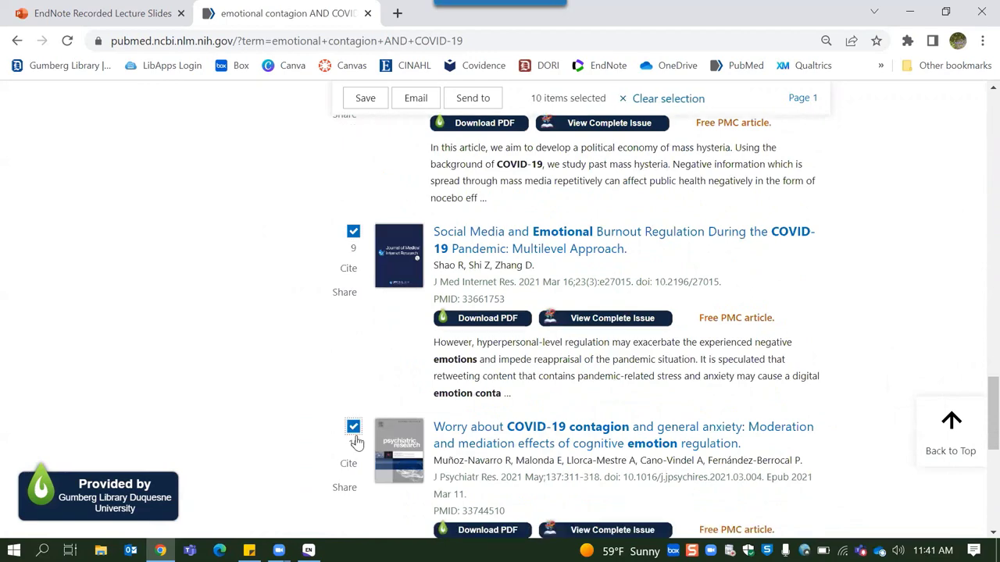
pyautogui.scroll(-2, 356, 442)
pyautogui.scroll(20, 356, 442)
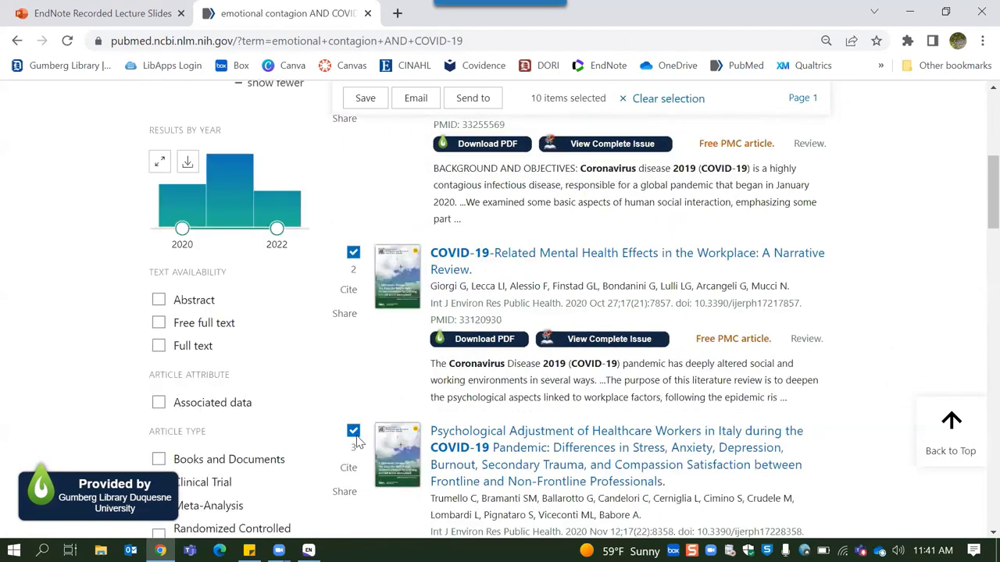
pyautogui.scroll(5, 356, 441)
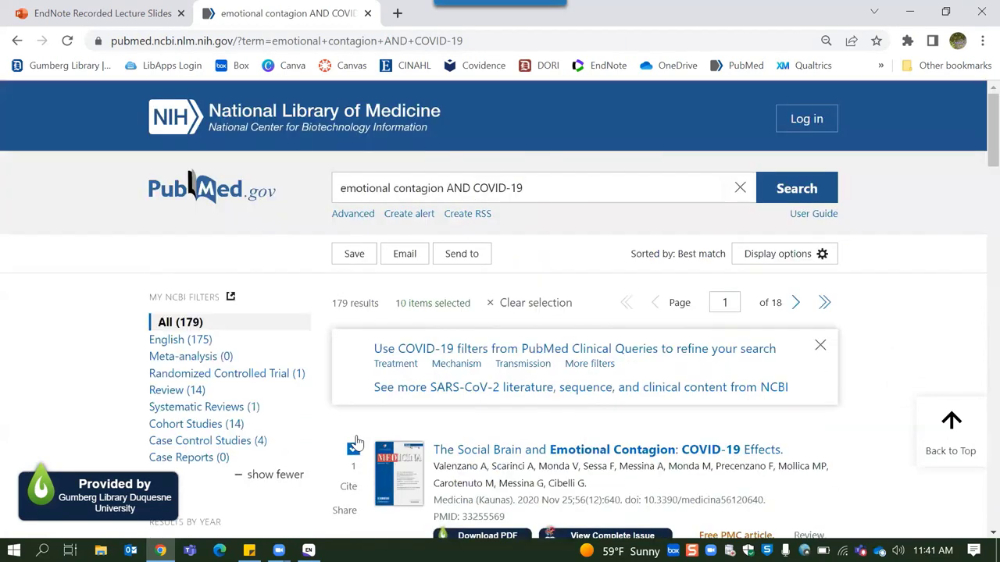
# Export the 10 selected results as a citation-manager .nbib file and open the download.
pyautogui.click(474, 264)
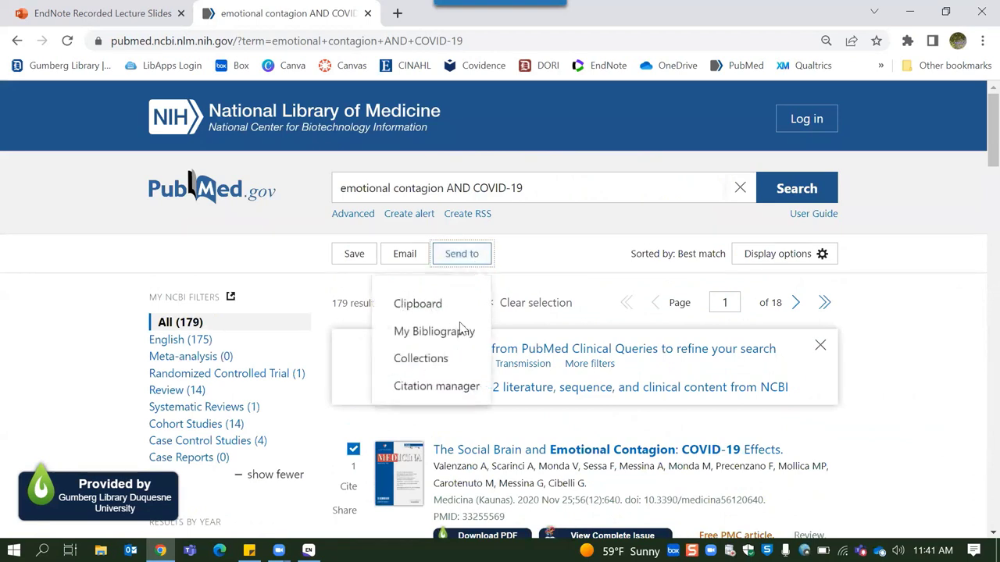
pyautogui.click(441, 386)
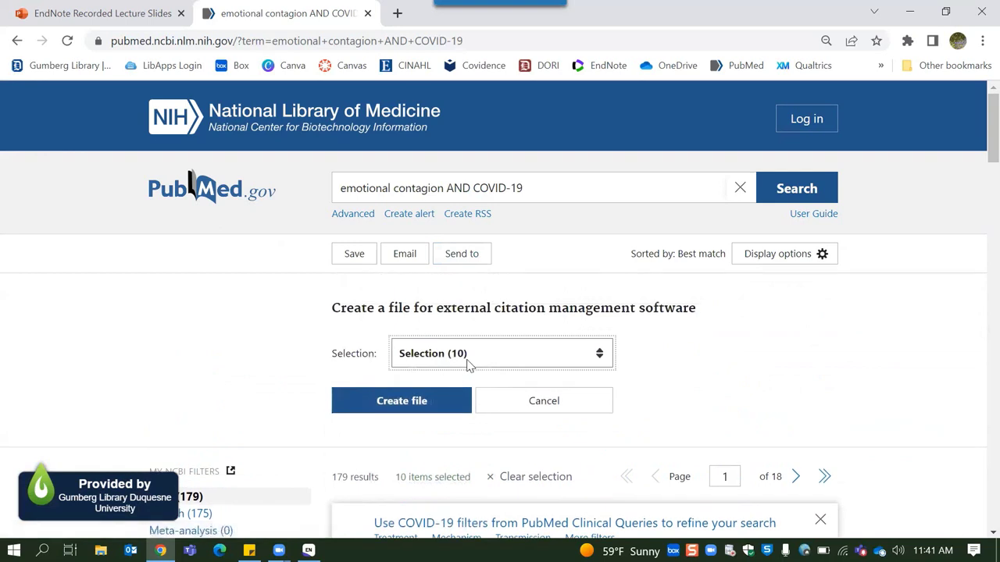
pyautogui.click(468, 364)
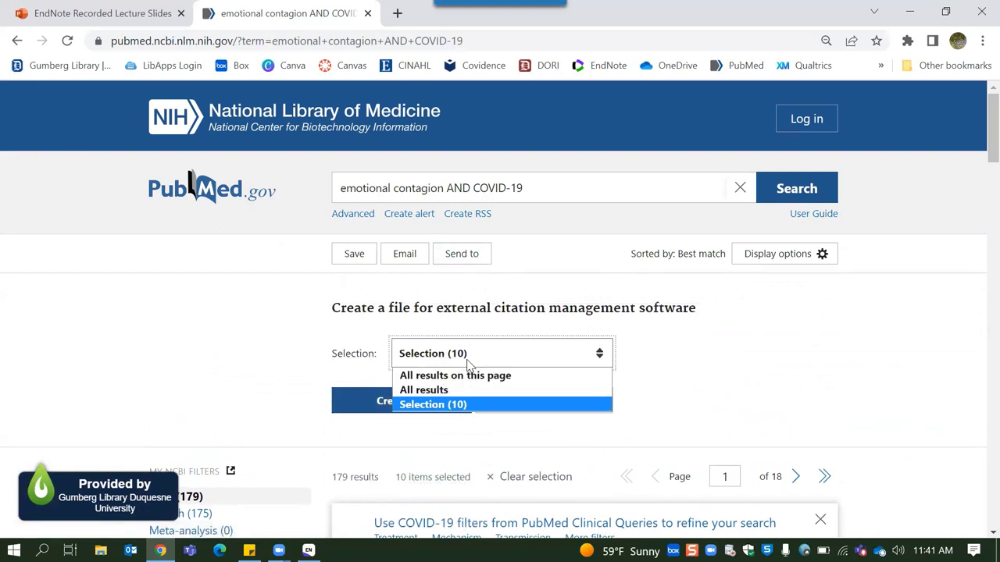
pyautogui.click(299, 347)
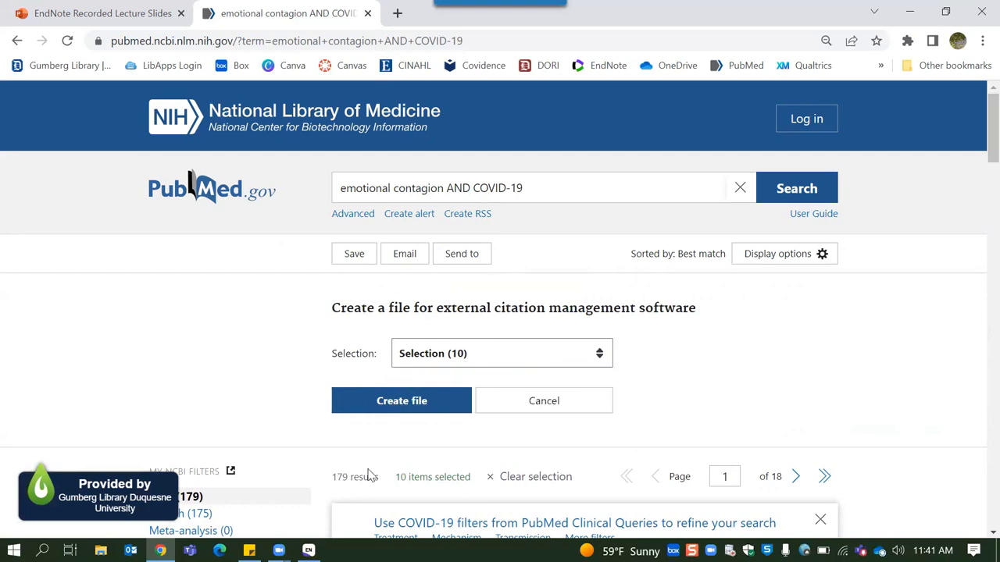
pyautogui.click(403, 402)
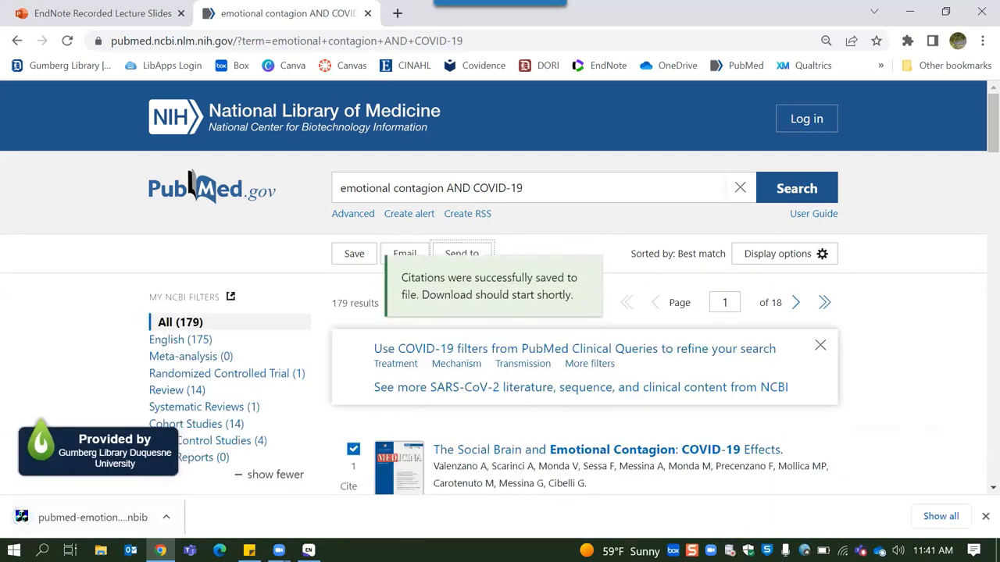
pyautogui.click(90, 522)
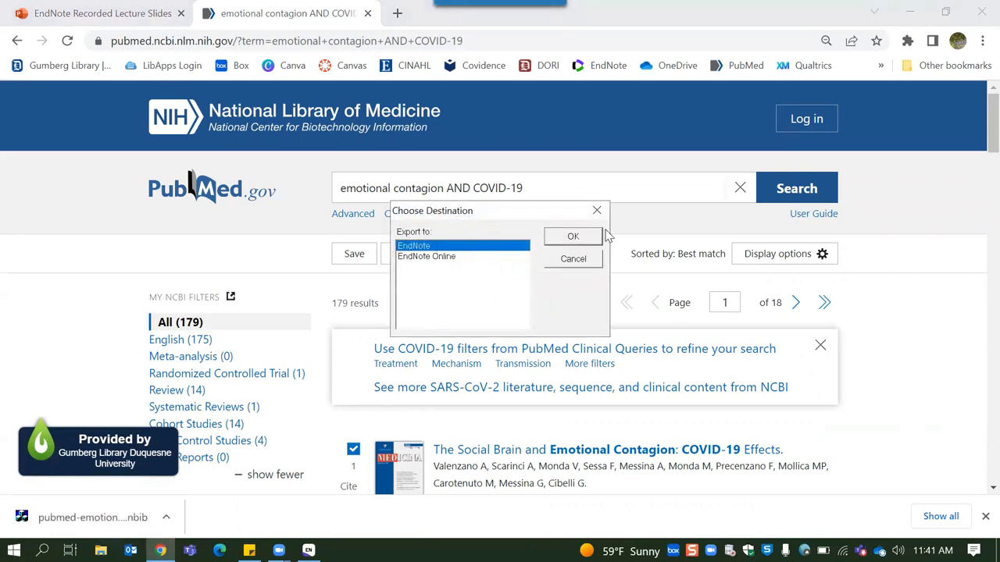
# Import the .nbib citations into EndNote and file all ten references in the PubMed group.
pyautogui.click(579, 237)
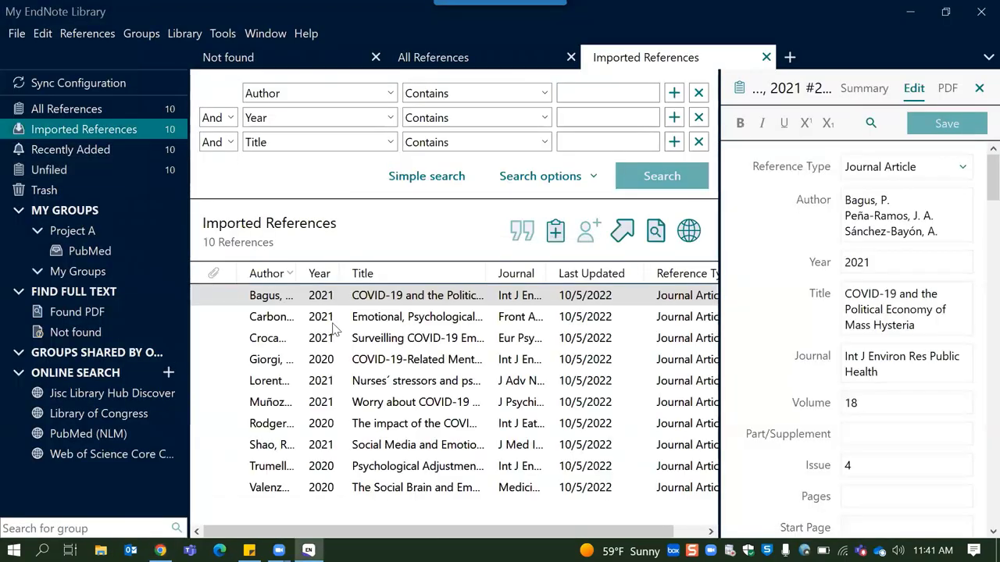
pyautogui.hscroll(1, 297, 375)
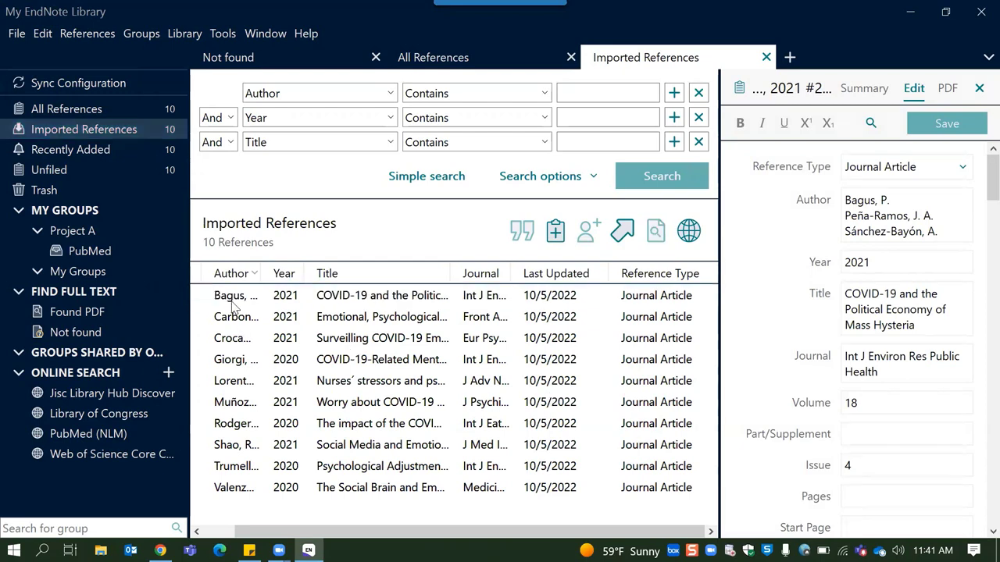
pyautogui.click(254, 305)
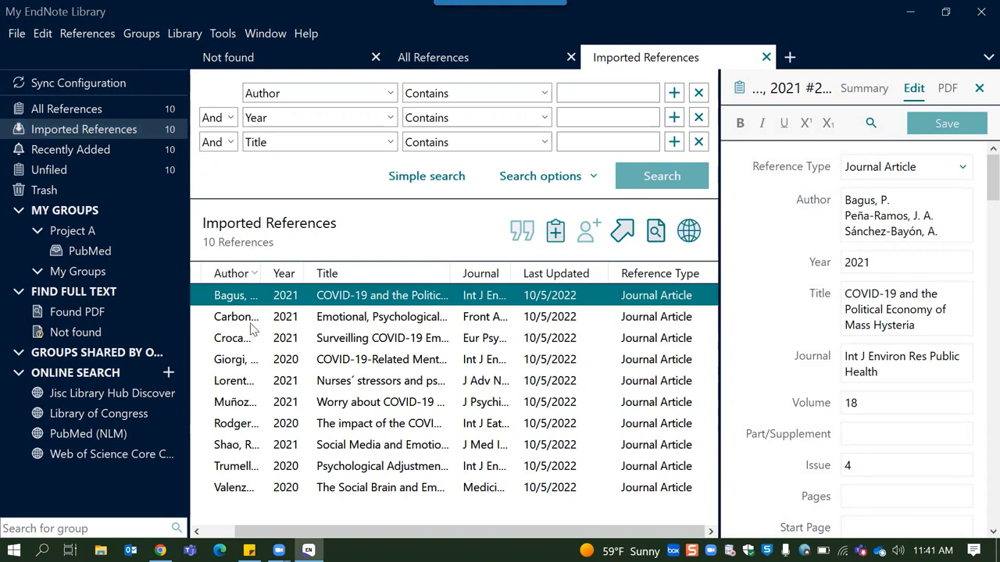
pyautogui.keyDown('ctrl'); pyautogui.click(251, 321); pyautogui.keyUp('ctrl')
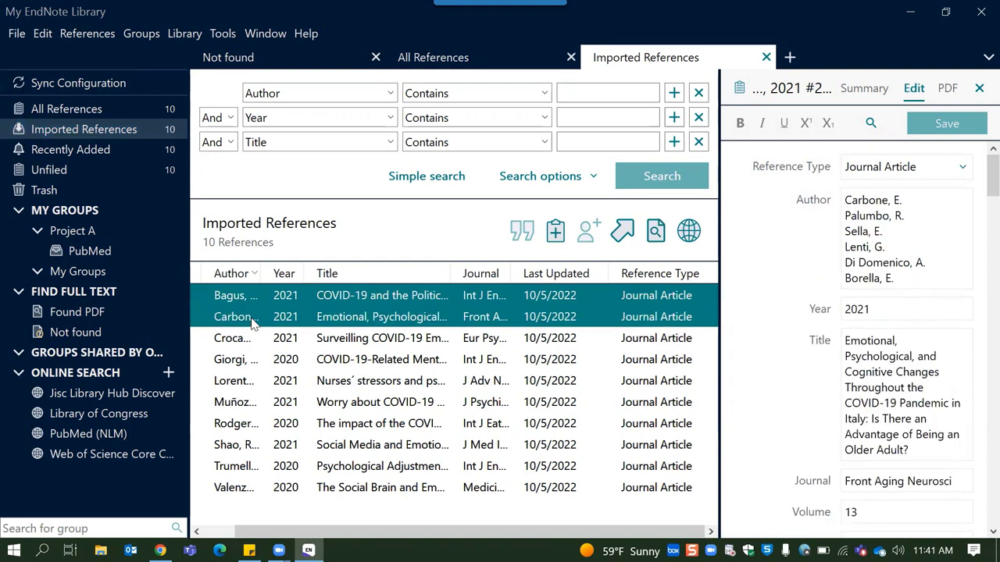
pyautogui.hotkey('ctrl', 'a')
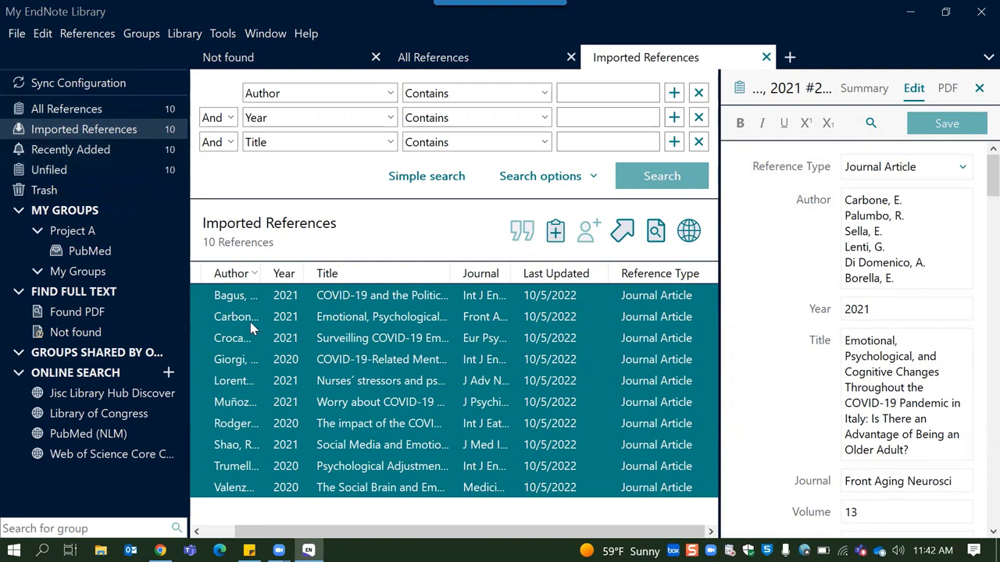
pyautogui.moveTo(250, 322); pyautogui.dragTo(122, 252)
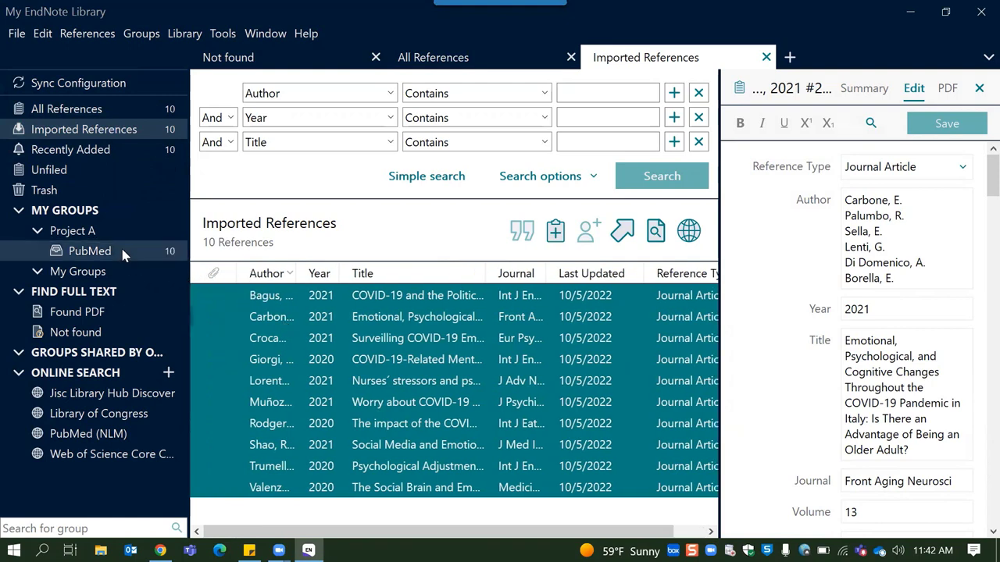
pyautogui.click(91, 253)
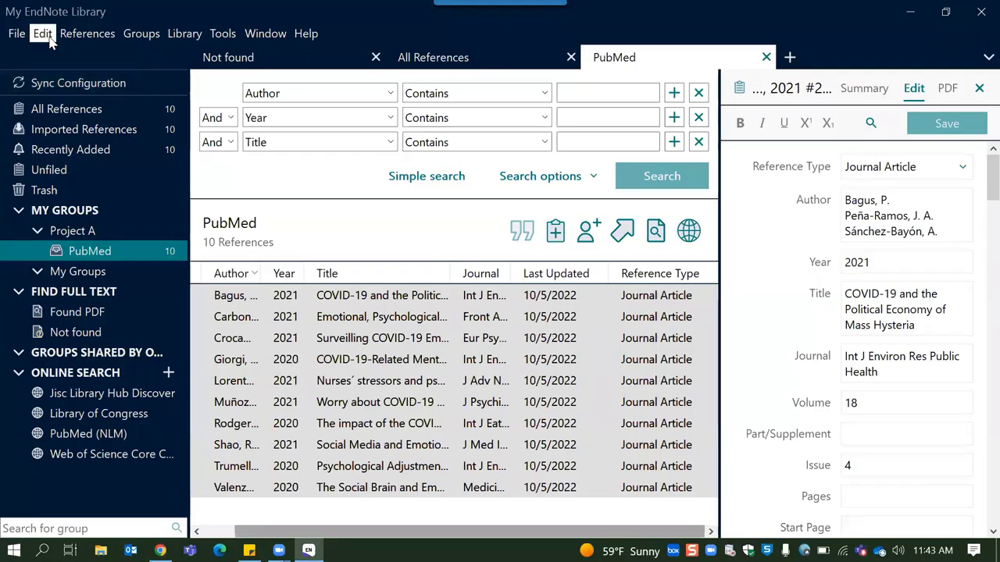
# Check the Find Full Text OpenURL path in Preferences, then select all PubMed group references.
pyautogui.click(42, 34)
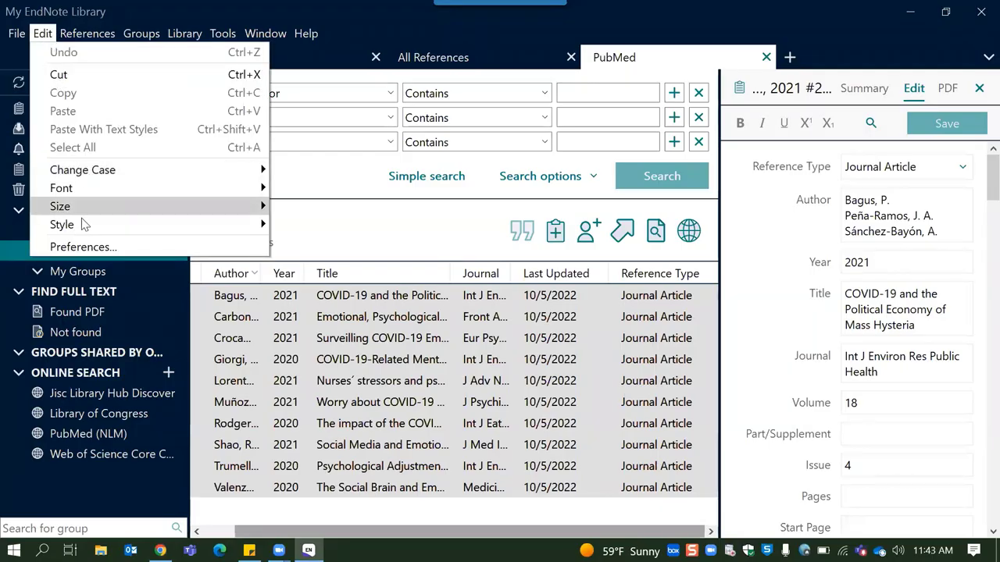
pyautogui.click(84, 246)
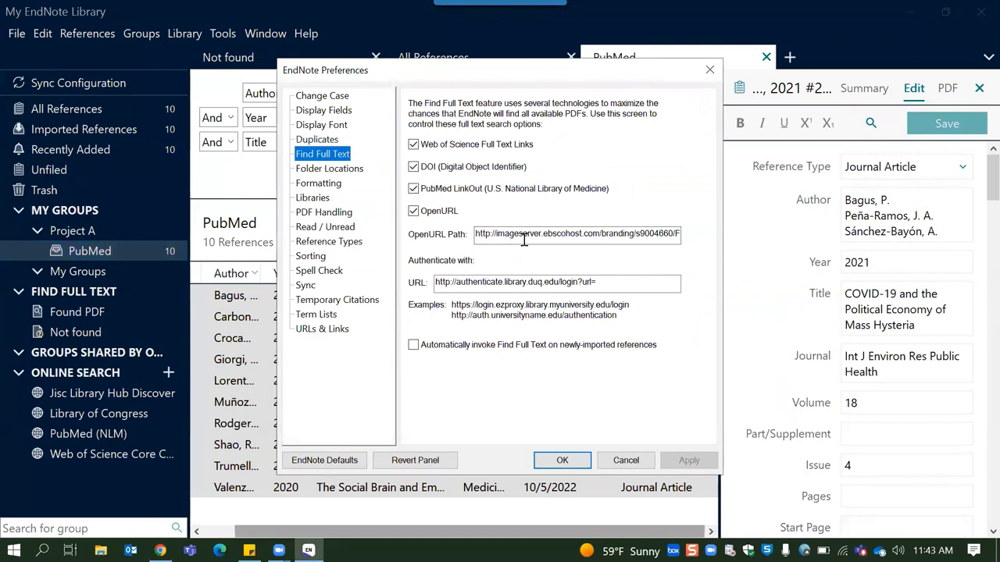
pyautogui.click(567, 233)
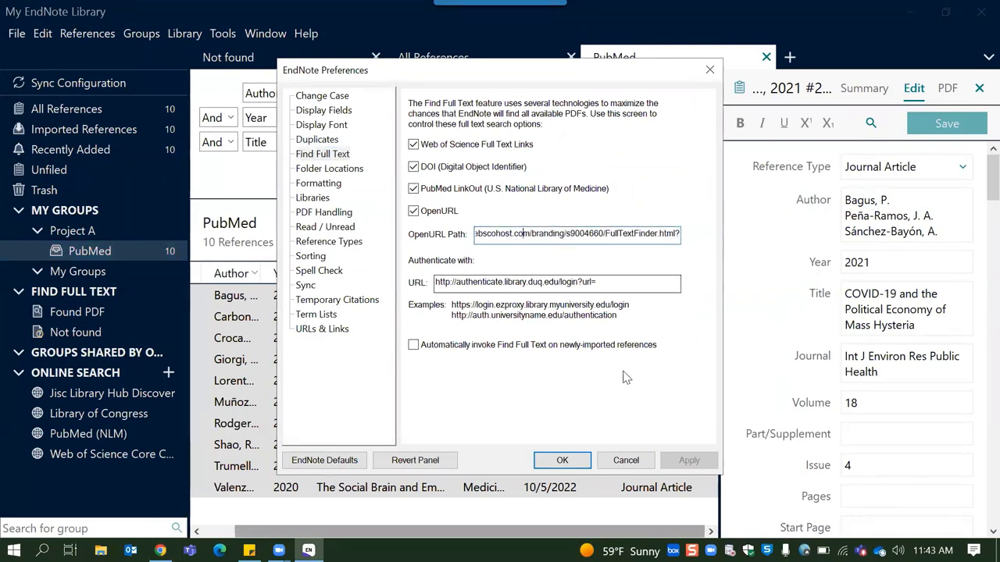
pyautogui.click(562, 460)
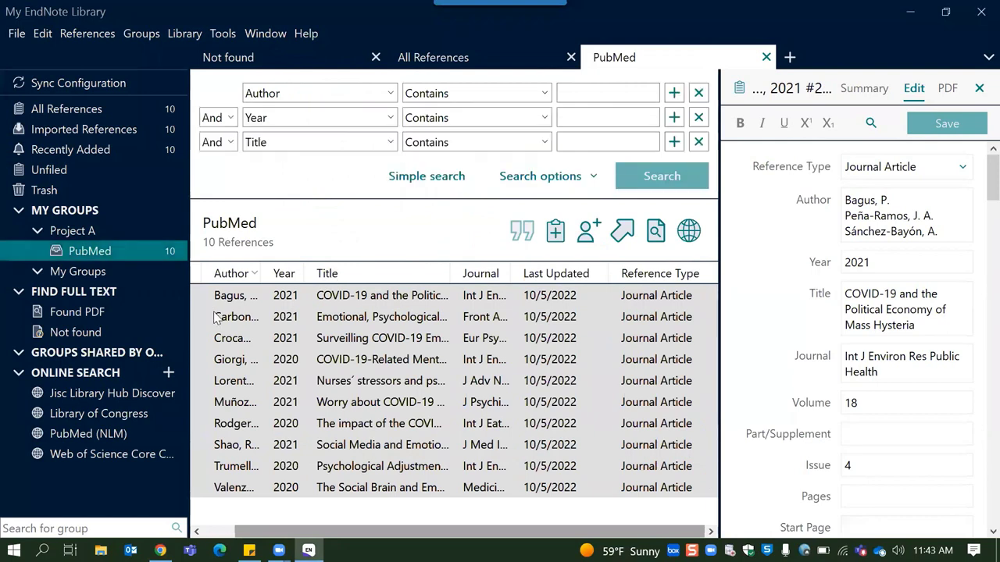
pyautogui.click(247, 297)
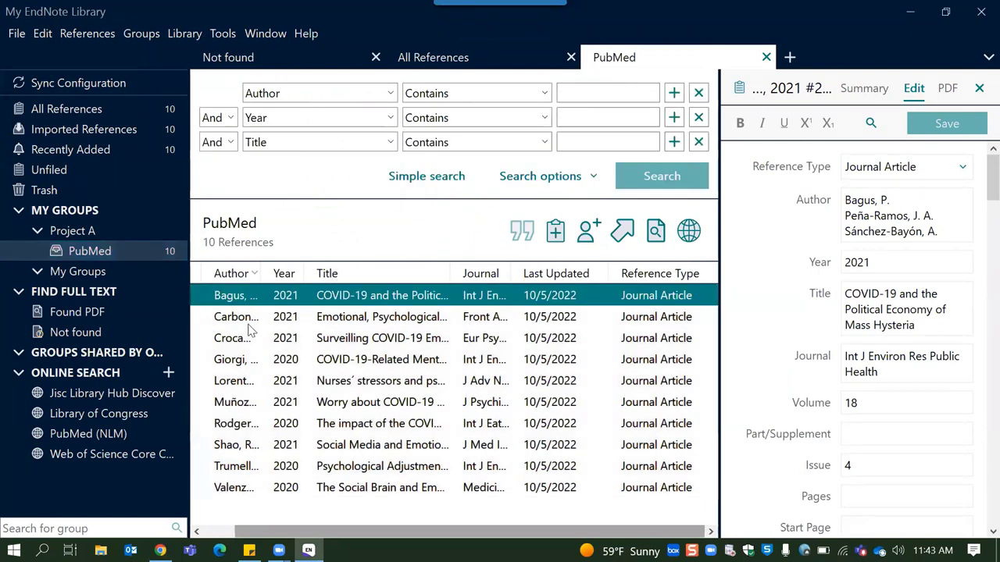
pyautogui.hotkey('ctrl', 'a')
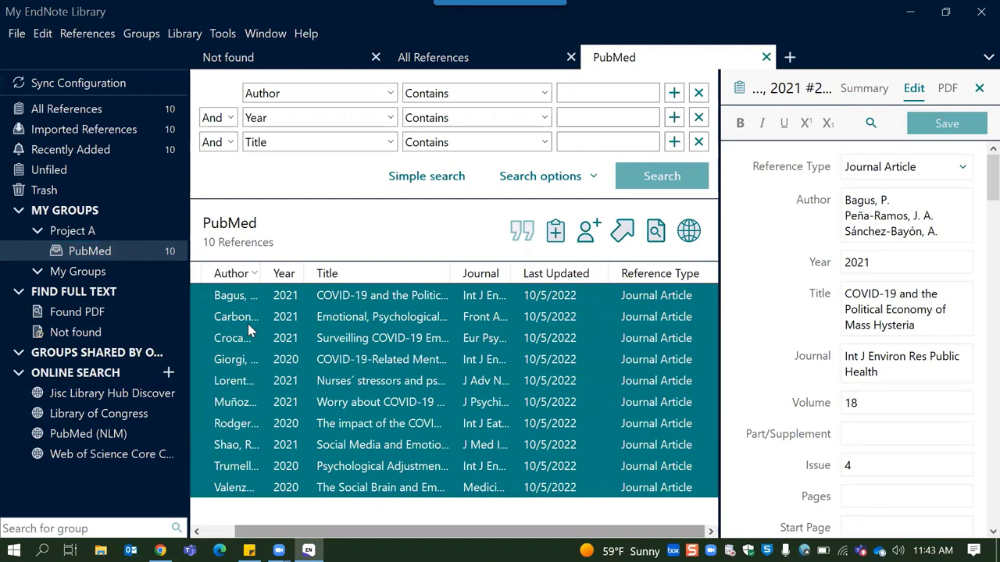
# Run Find Full Text on the selected PubMed references.
pyautogui.rightClick(307, 356)
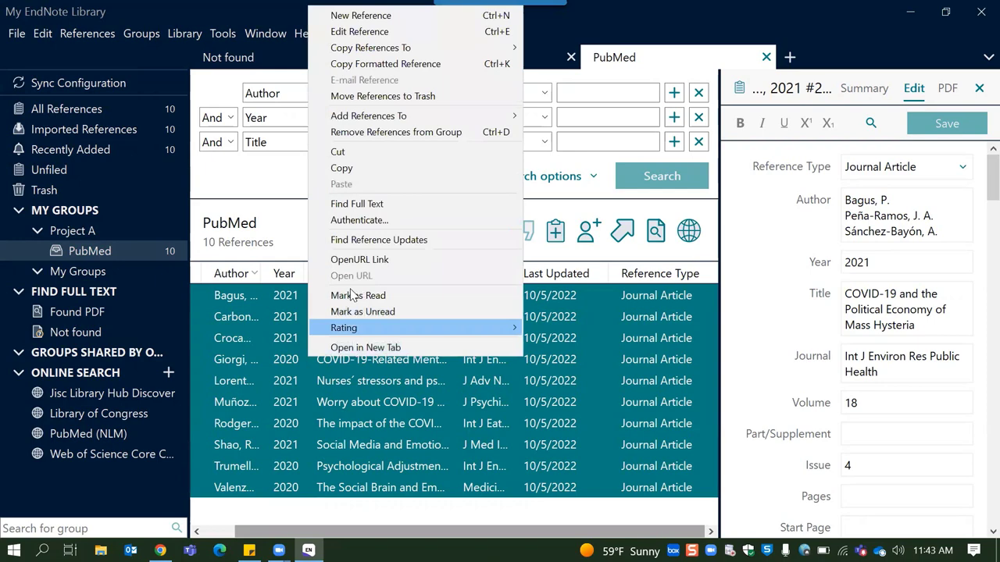
pyautogui.click(384, 204)
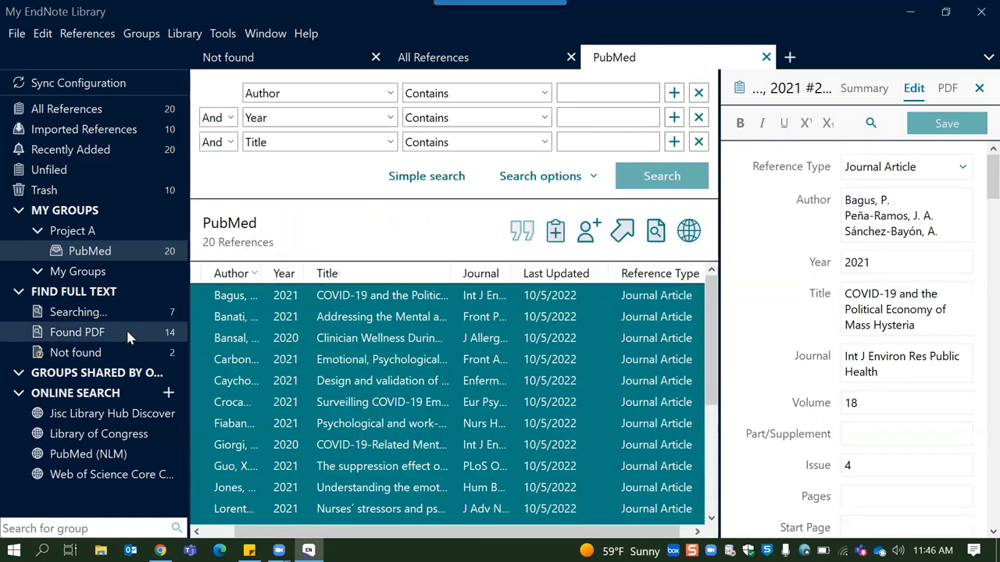
# In the Found PDF group, view the emotional exhaustion article's attached PDF, then its editable details.
pyautogui.click(128, 332)
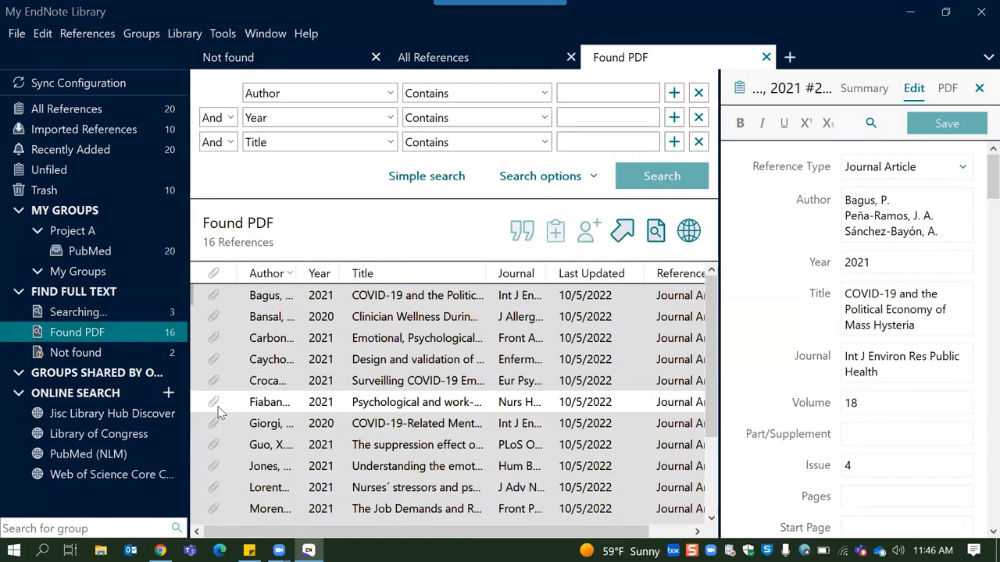
pyautogui.click(285, 403)
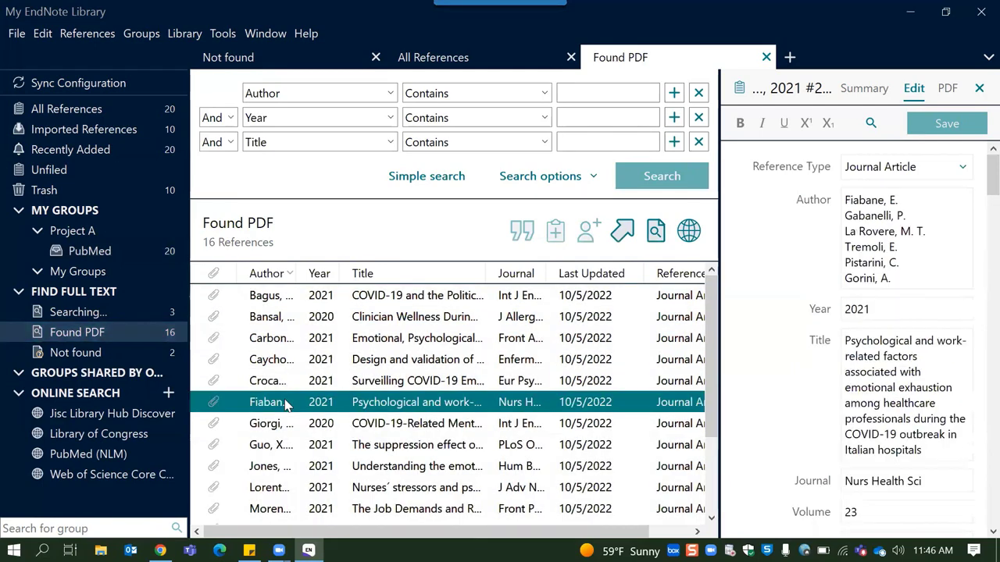
pyautogui.click(945, 88)
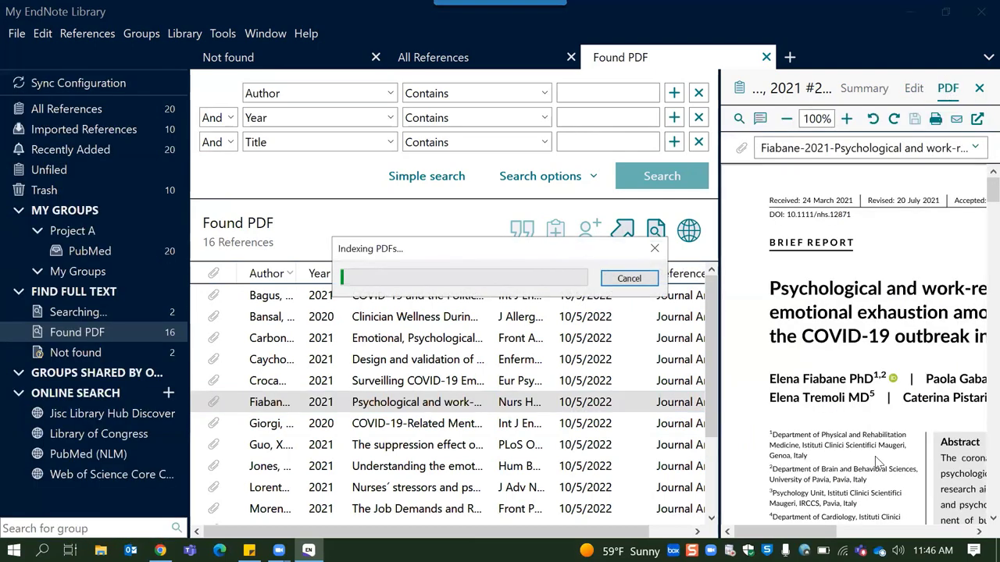
pyautogui.scroll(-1, 876, 463)
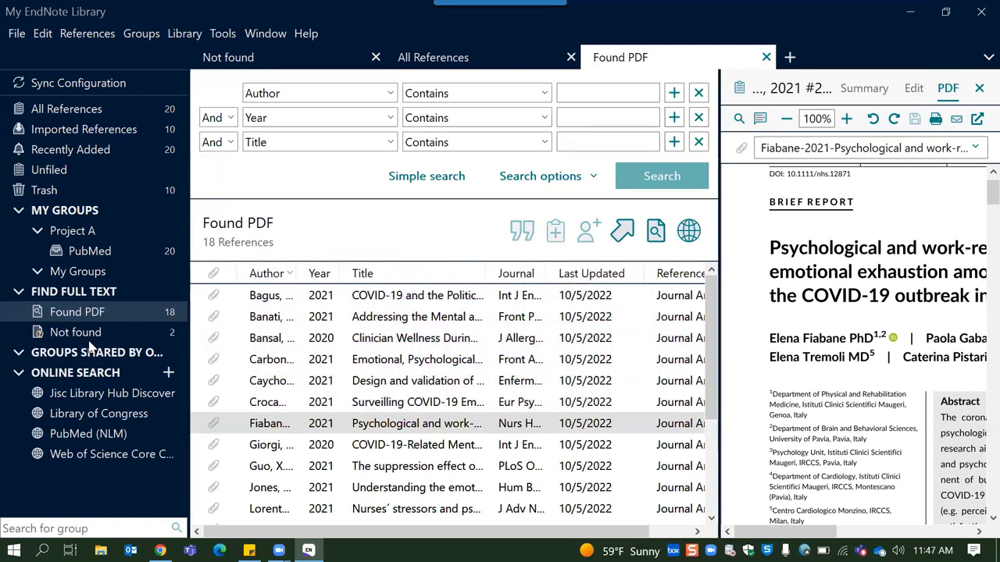
pyautogui.click(918, 97)
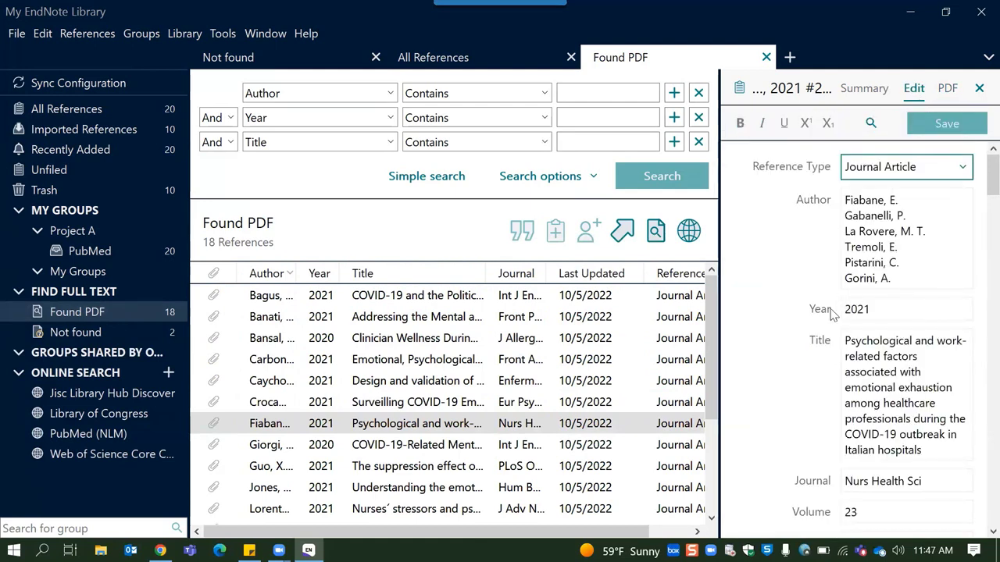
pyautogui.scroll(-1, 836, 313)
# Show the Fiabane reference summary with its PMC full-text link, check PubMed, and return to EndNote.
pyautogui.click(873, 90)
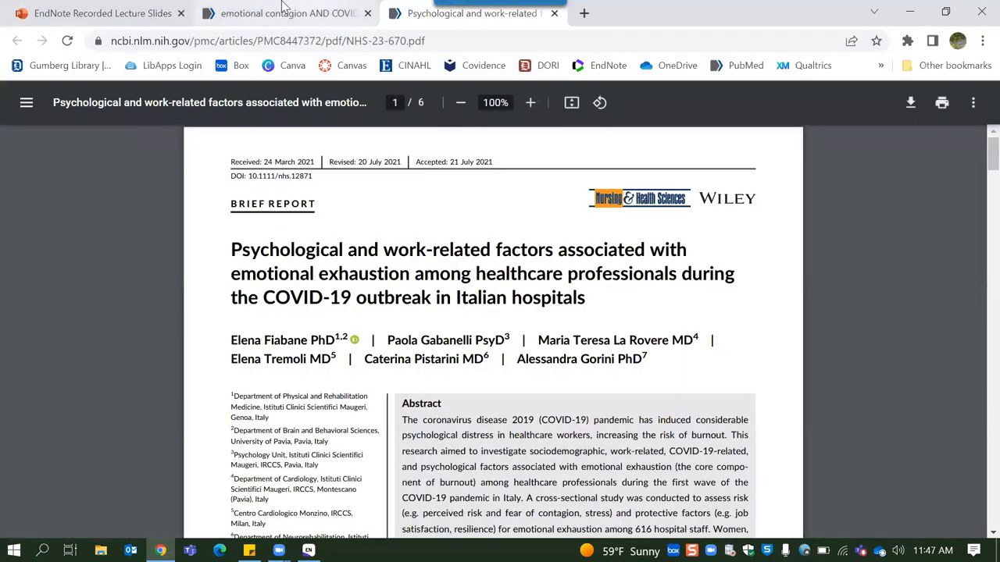
pyautogui.click(286, 9)
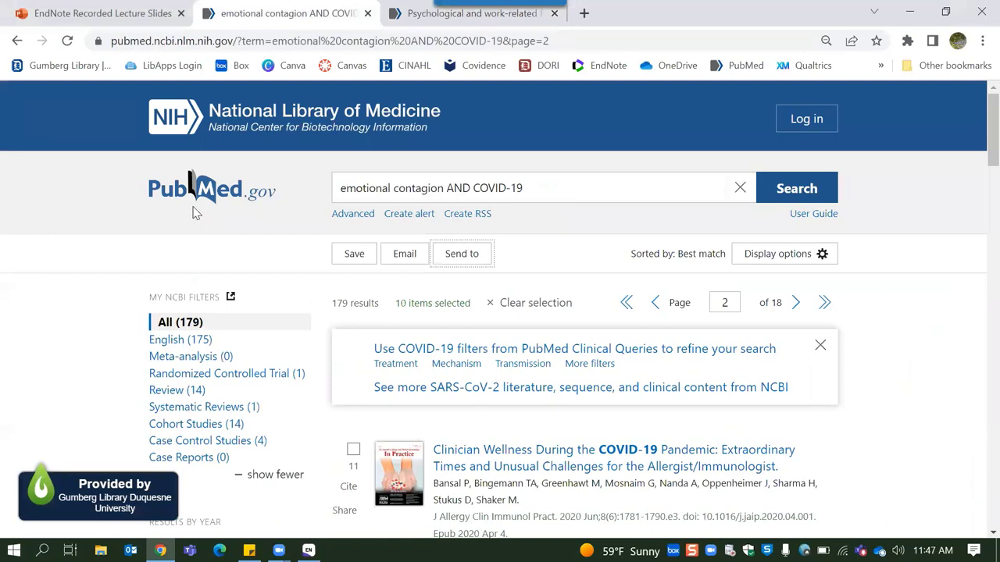
pyautogui.hotkey('alt', 'Tab')
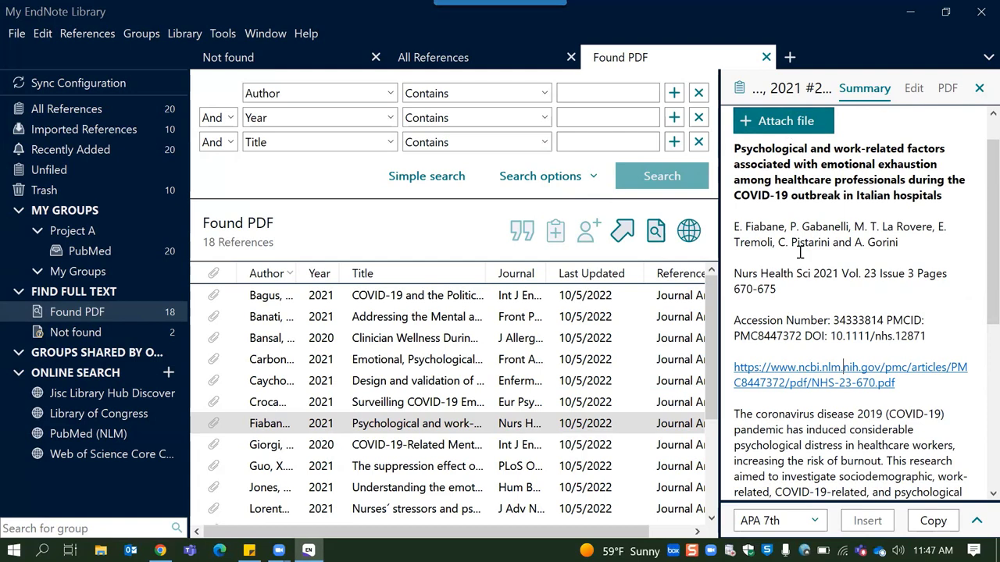
# Show the 2 Not found references and select the Social Media and Emotional Burnout article's title.
pyautogui.click(75, 332)
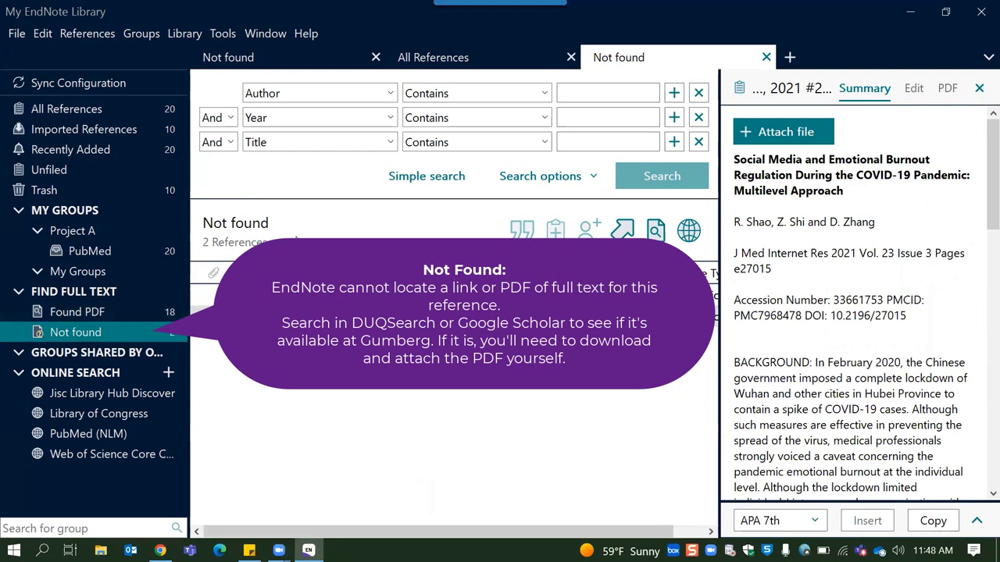
pyautogui.tripleClick(848, 170)
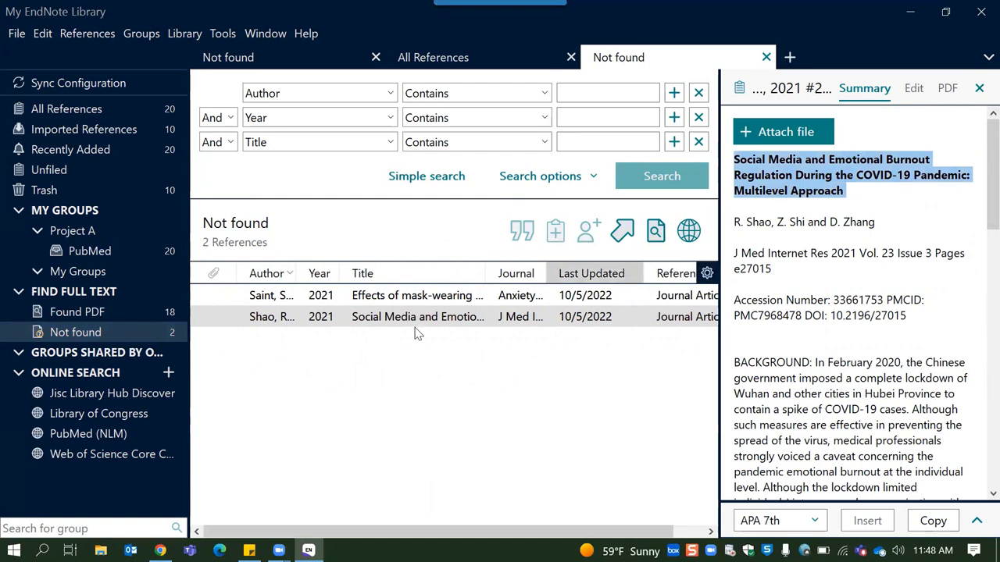
# Search Gumberg Library's DUQSearch for the copied Social Media and Emotional Burnout title.
pyautogui.click(161, 551)
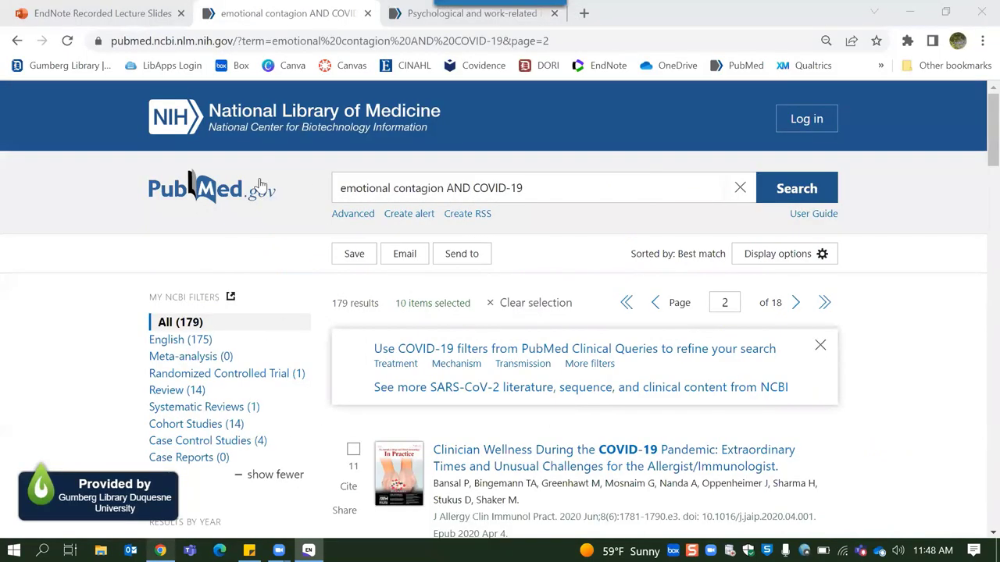
pyautogui.click(86, 69)
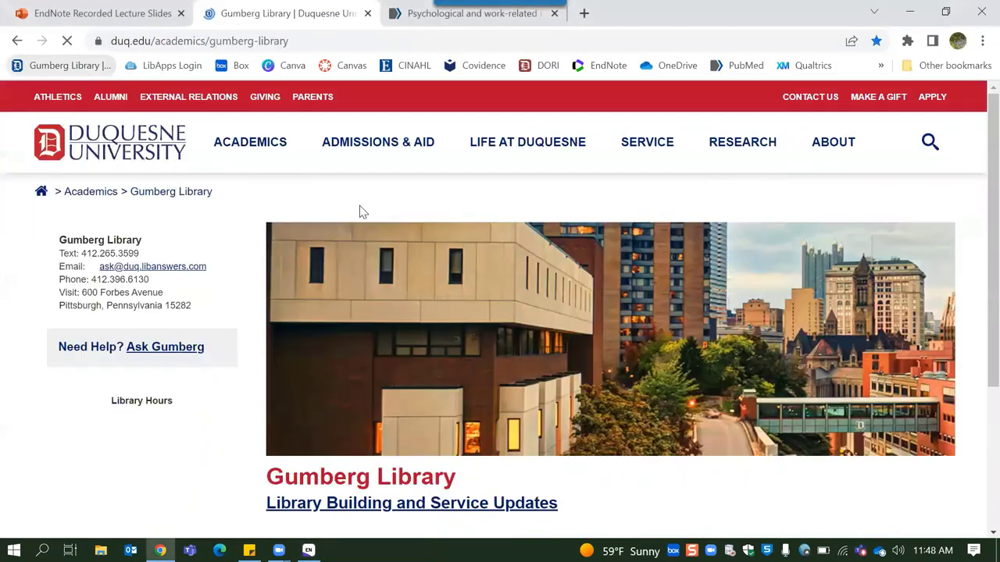
pyautogui.scroll(-2, 453, 412)
pyautogui.click(449, 411)
pyautogui.hotkey('ctrl', 'v')
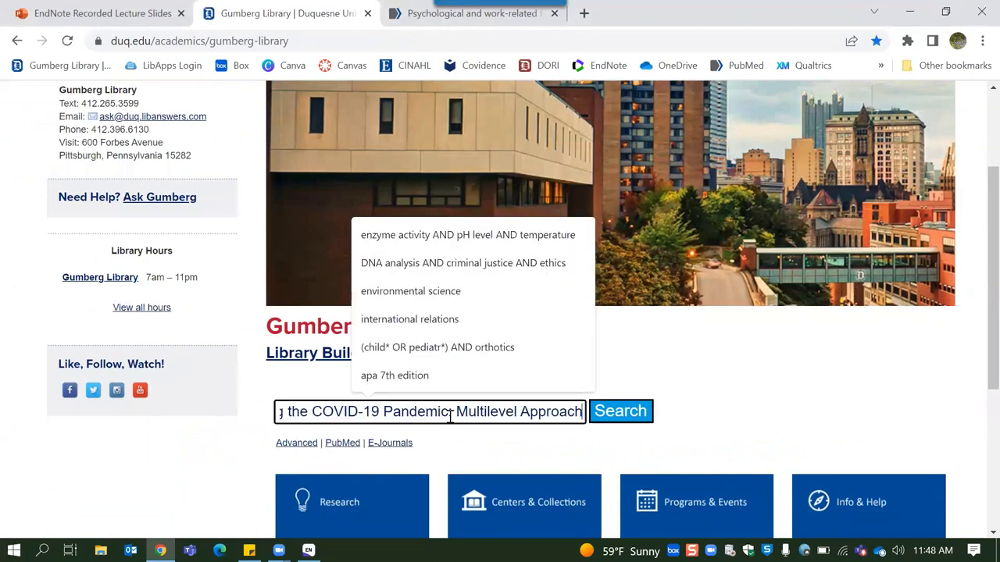
pyautogui.press('Return')
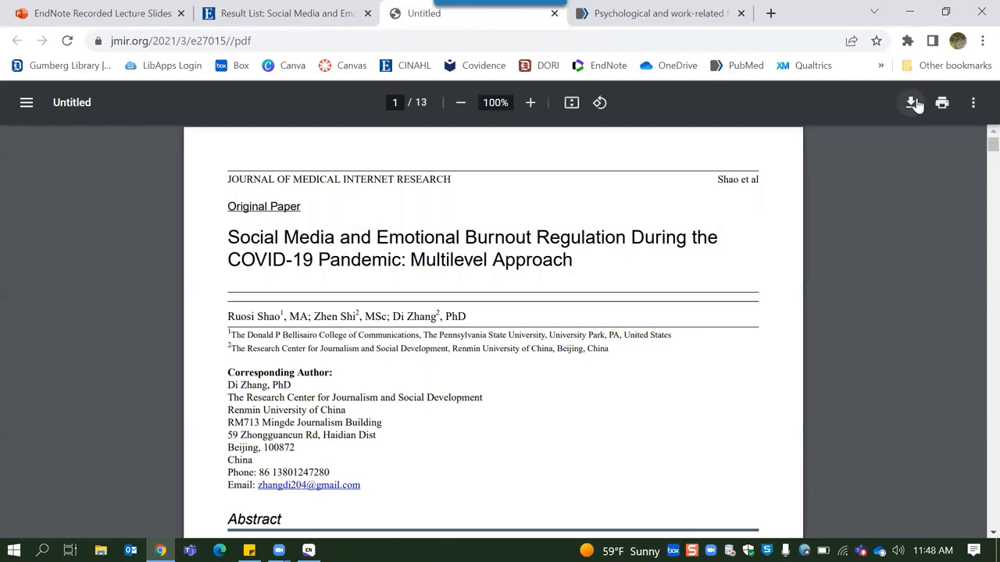
# Download the article's PDF and save it as 'social media burnout'.
pyautogui.click(916, 103)
pyautogui.write('soci')
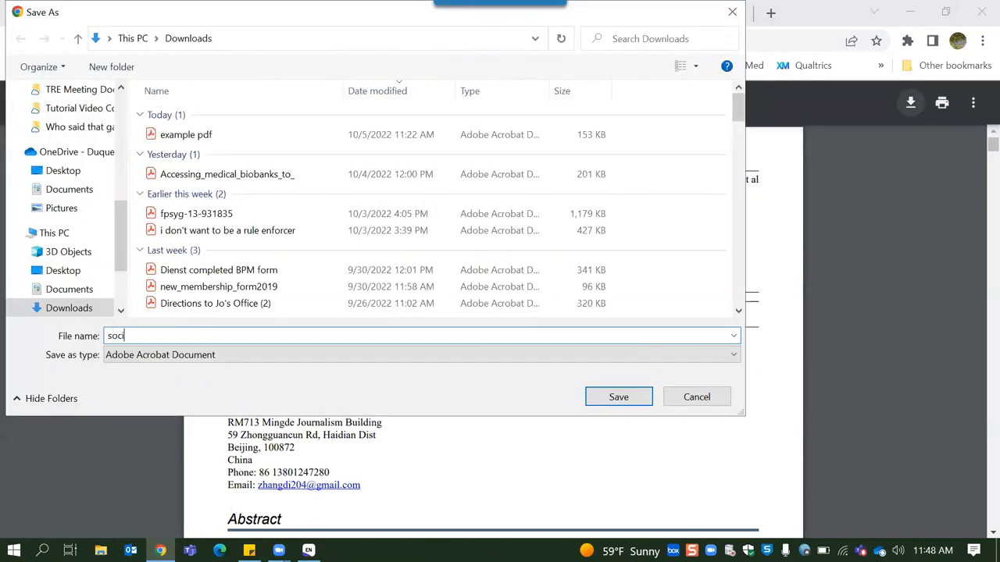
pyautogui.write('al media b')
pyautogui.press('BackSpace')
pyautogui.write('burnout')
pyautogui.press('Return')
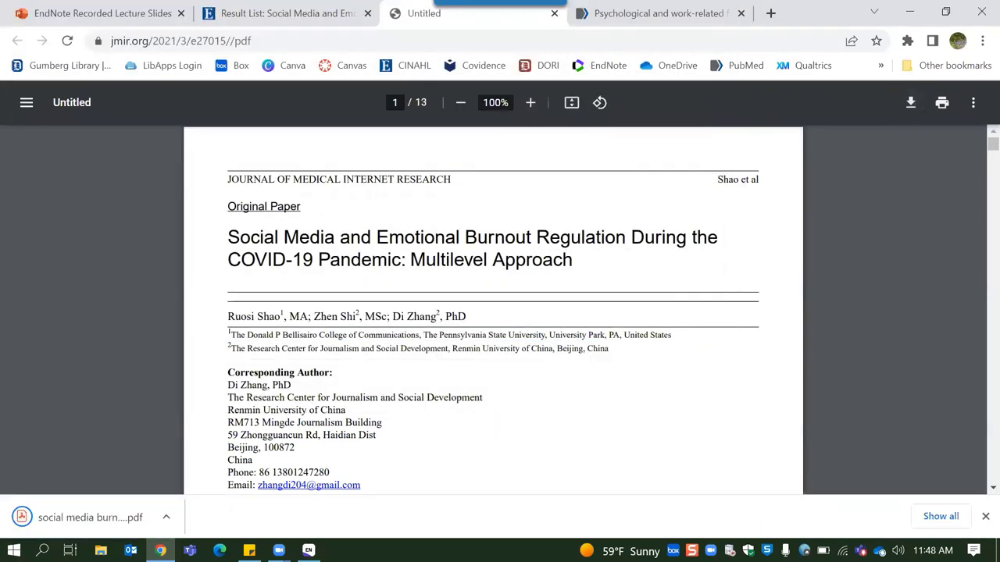
pyautogui.click(309, 550)
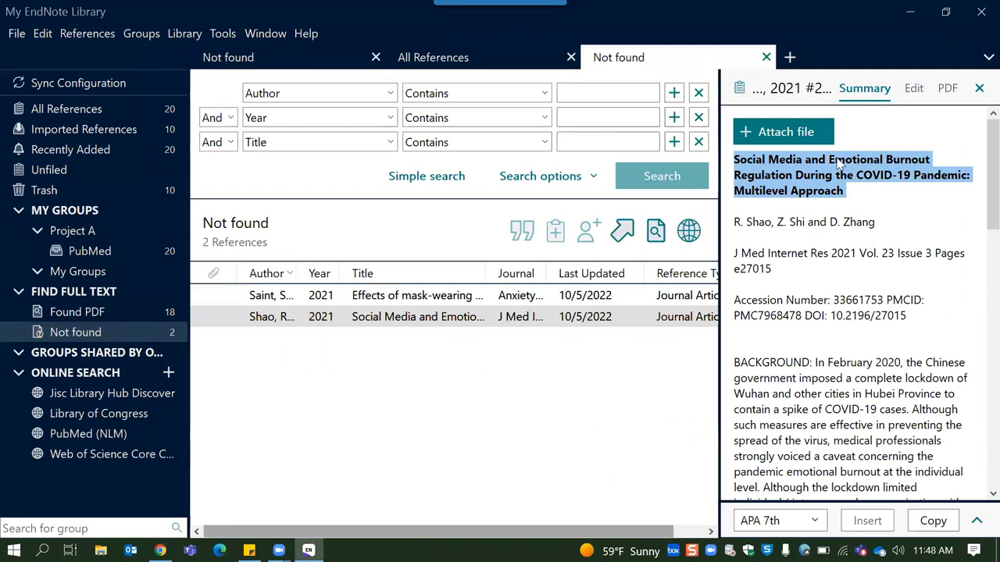
# Attach social media burnout.pdf to the Social Media and Emotional Burnout reference and save the reference.
pyautogui.click(796, 139)
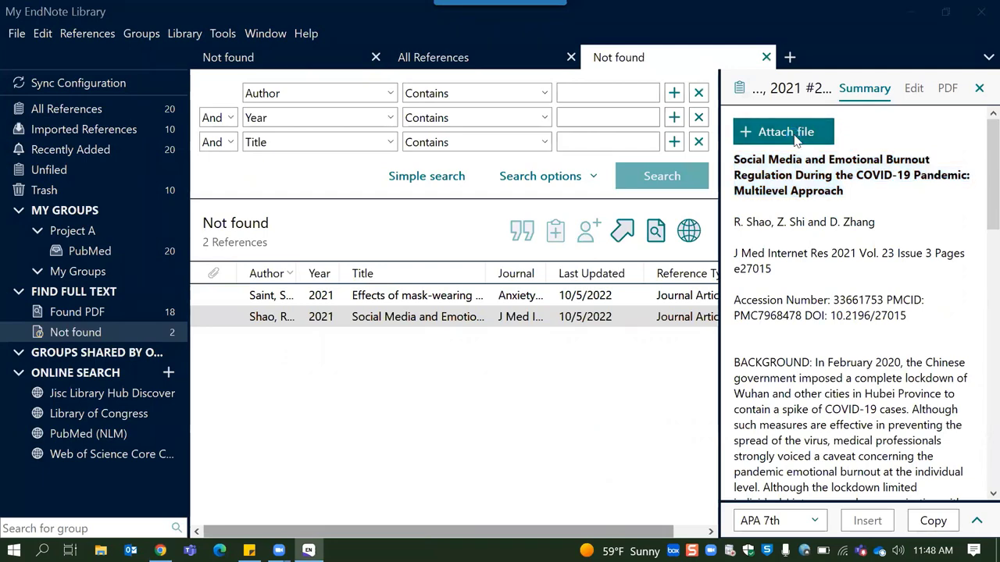
pyautogui.doubleClick(437, 181)
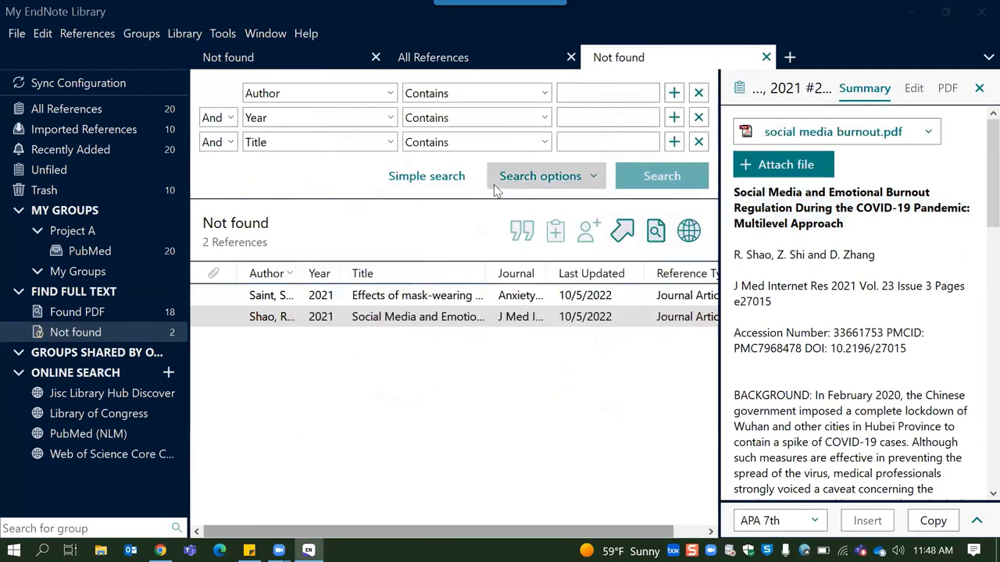
pyautogui.click(914, 88)
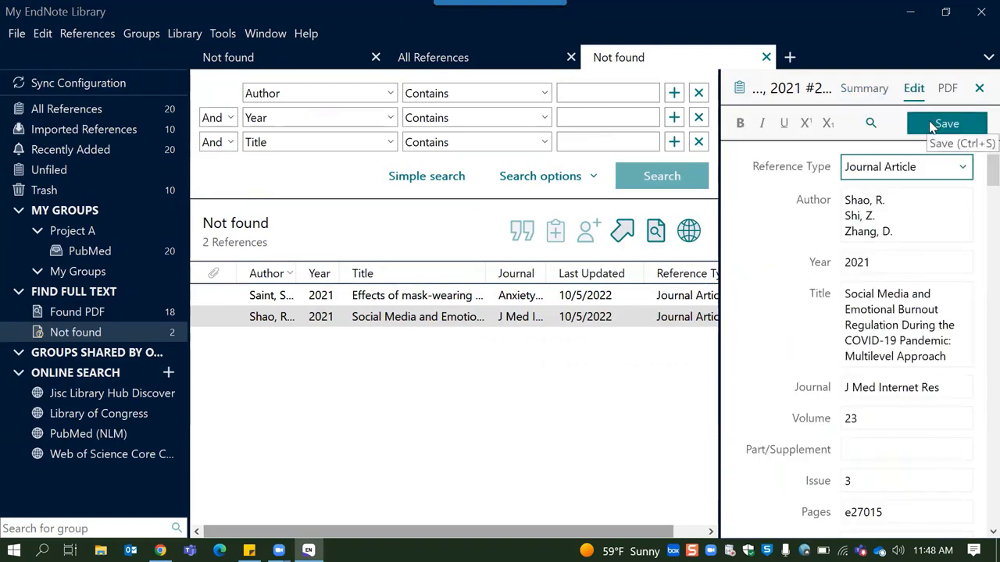
pyautogui.click(932, 124)
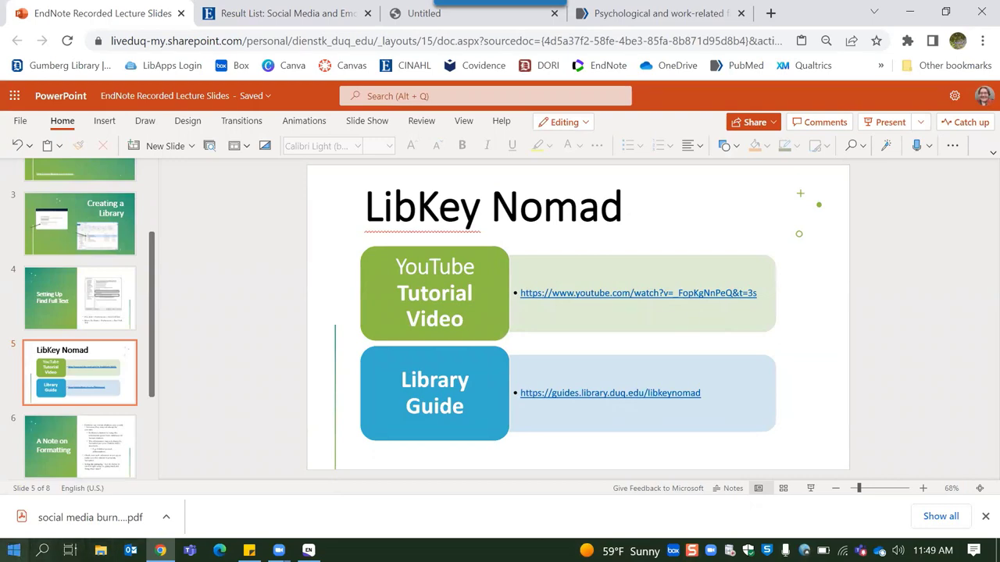
# Launch Microsoft Word with a blank document and bring up the EndNote 20 tools.
pyautogui.click(14, 550)
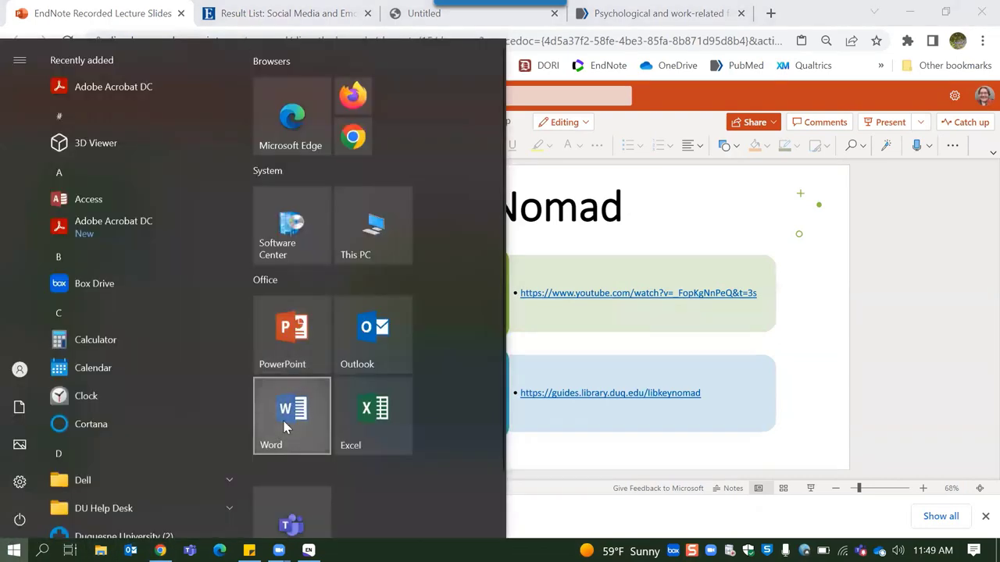
pyautogui.click(286, 427)
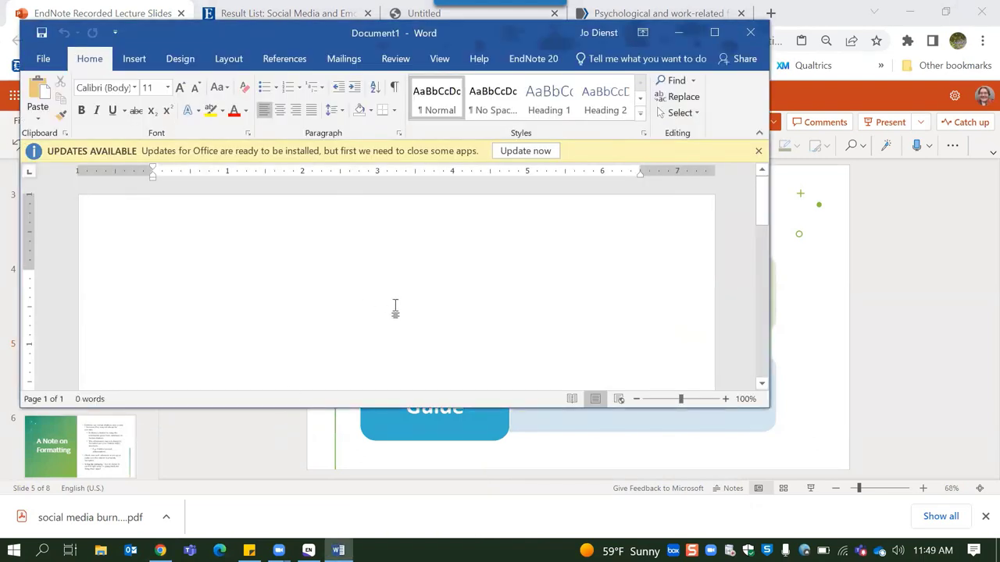
pyautogui.click(534, 60)
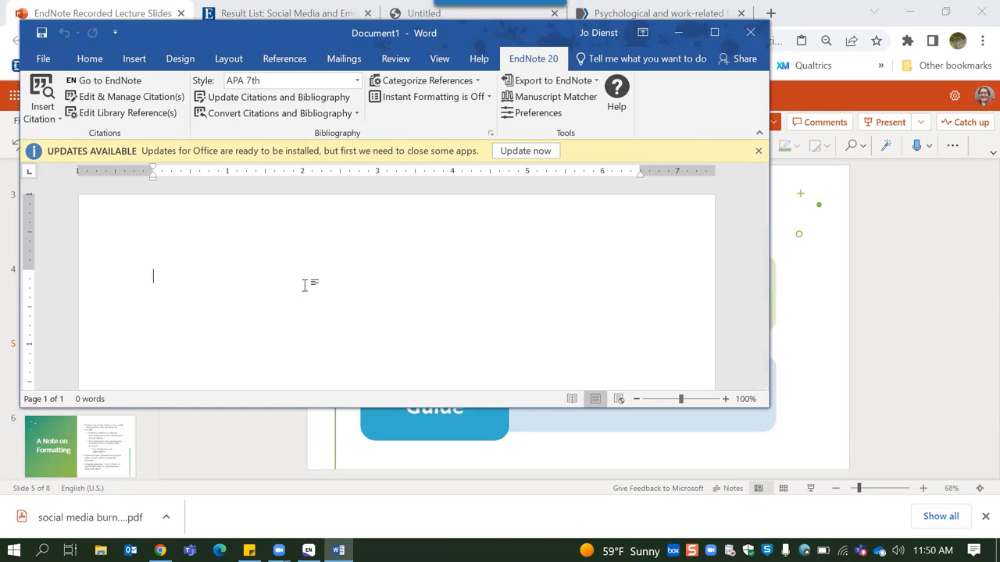
# Type 'Author says ""' and keep APA 7th as the citation style.
pyautogui.write('Author says ""')
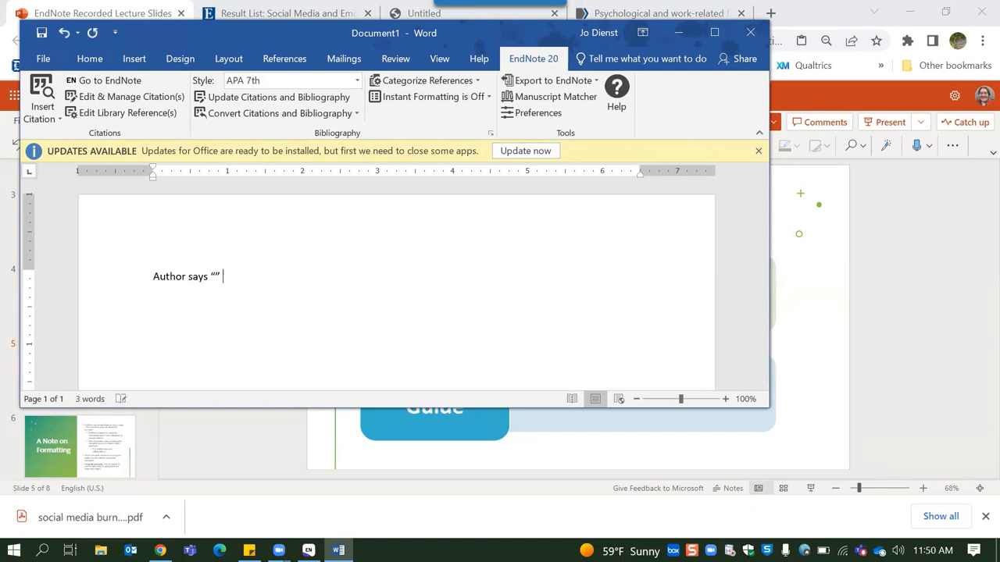
pyautogui.click(296, 83)
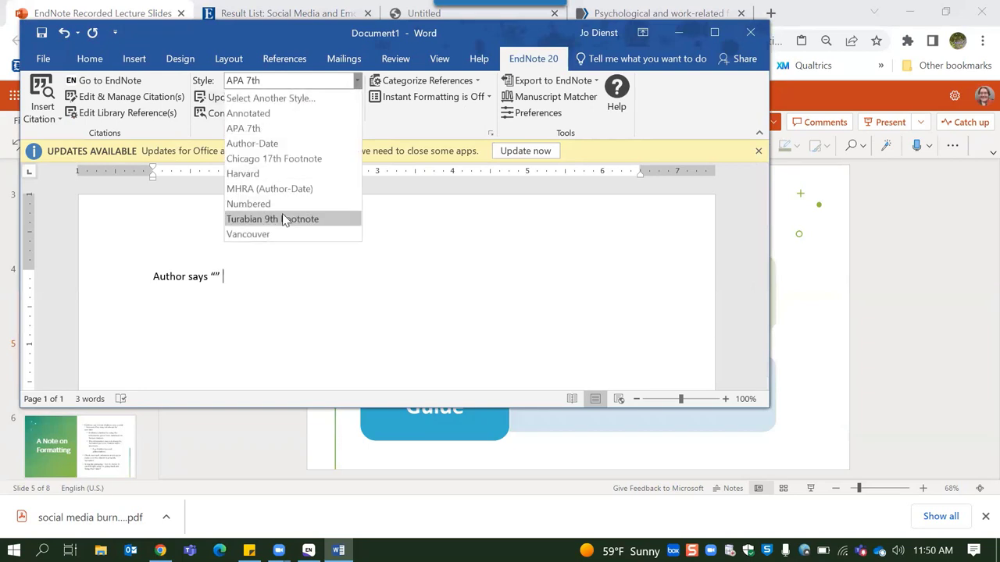
pyautogui.click(281, 129)
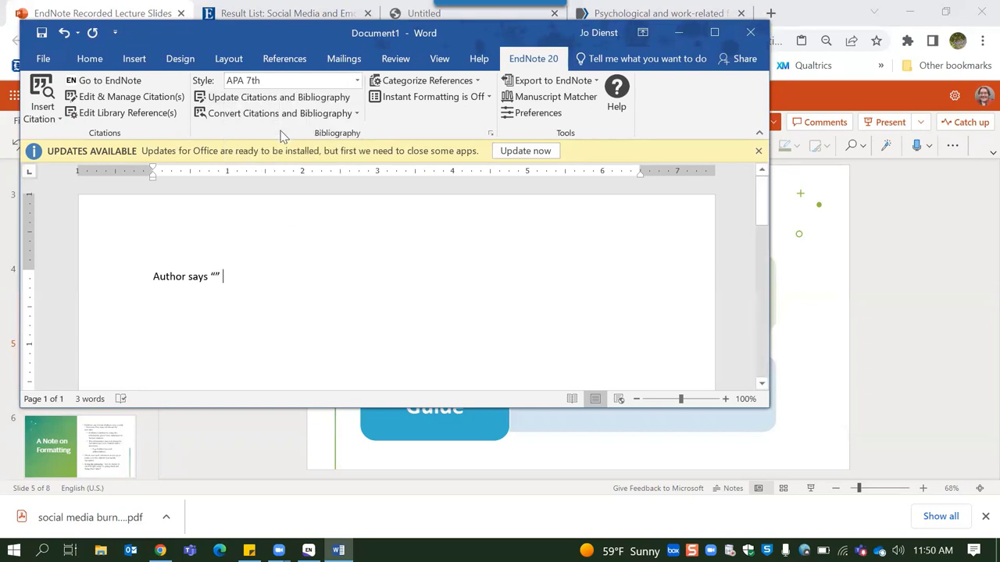
pyautogui.click(48, 92)
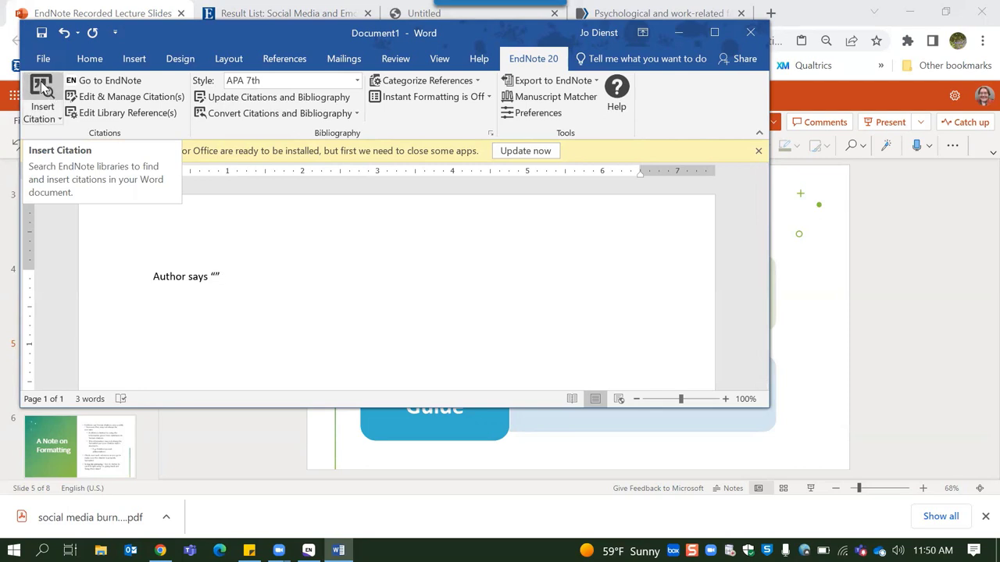
# Search the library for 'shao' and insert the Shao et al. 2021 reference as a citation.
pyautogui.click(45, 87)
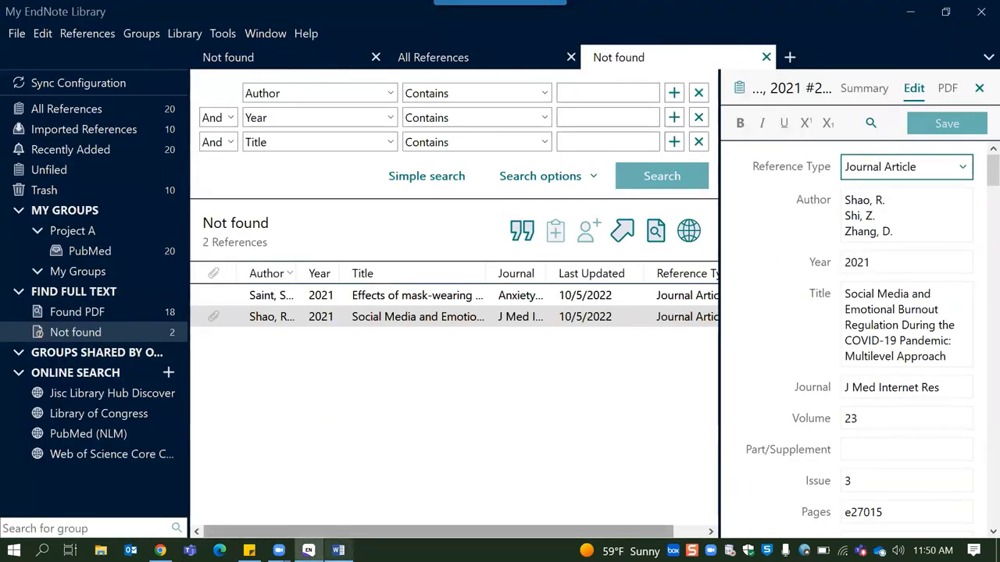
pyautogui.click(338, 551)
pyautogui.write('shao')
pyautogui.press('Return')
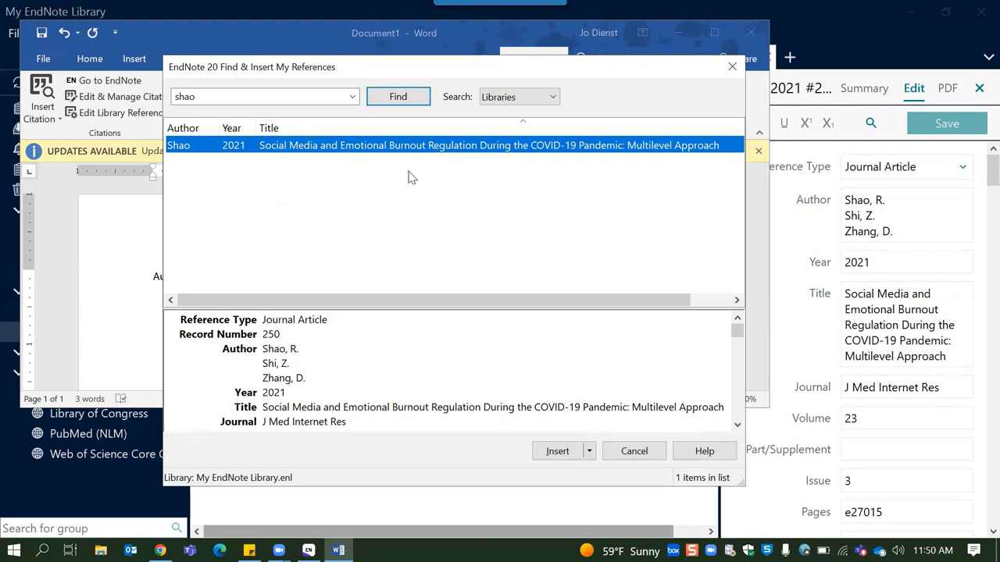
pyautogui.click(555, 452)
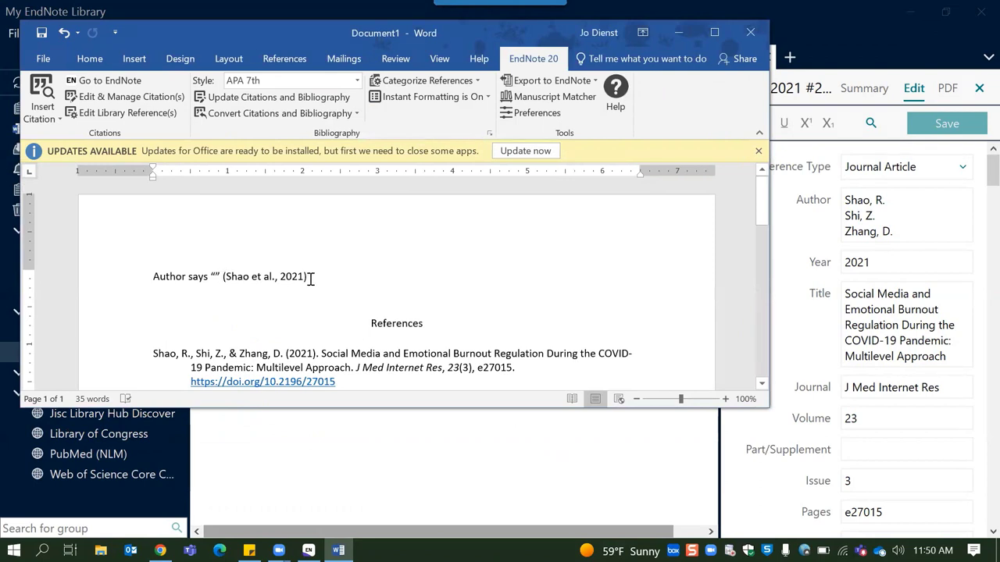
pyautogui.scroll(-2, 283, 279)
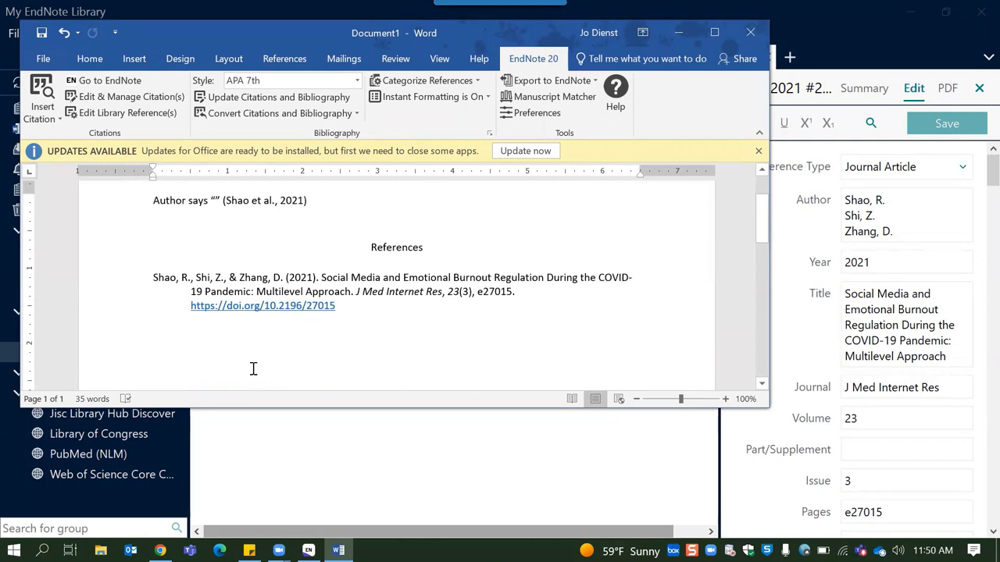
pyautogui.click(489, 132)
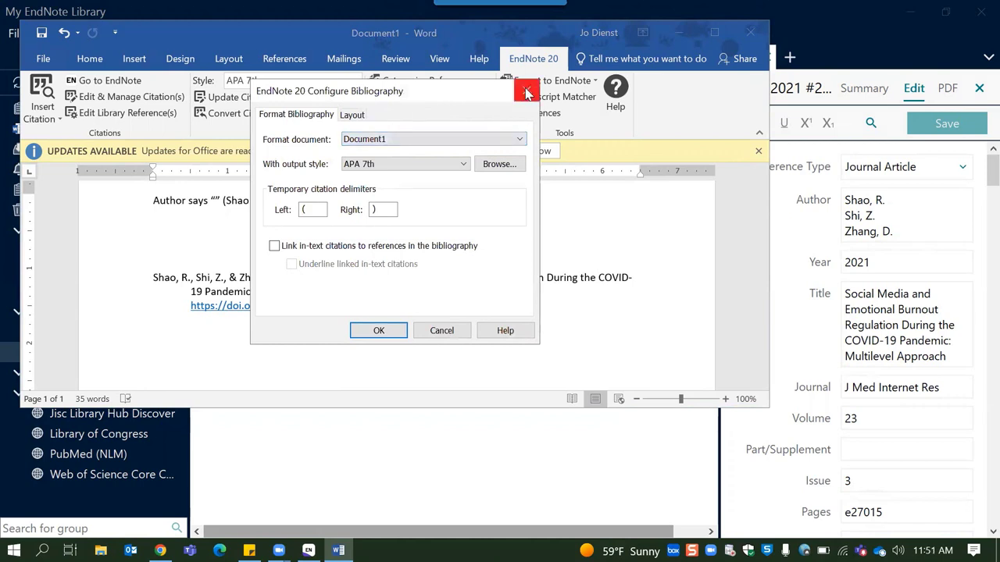
pyautogui.click(526, 93)
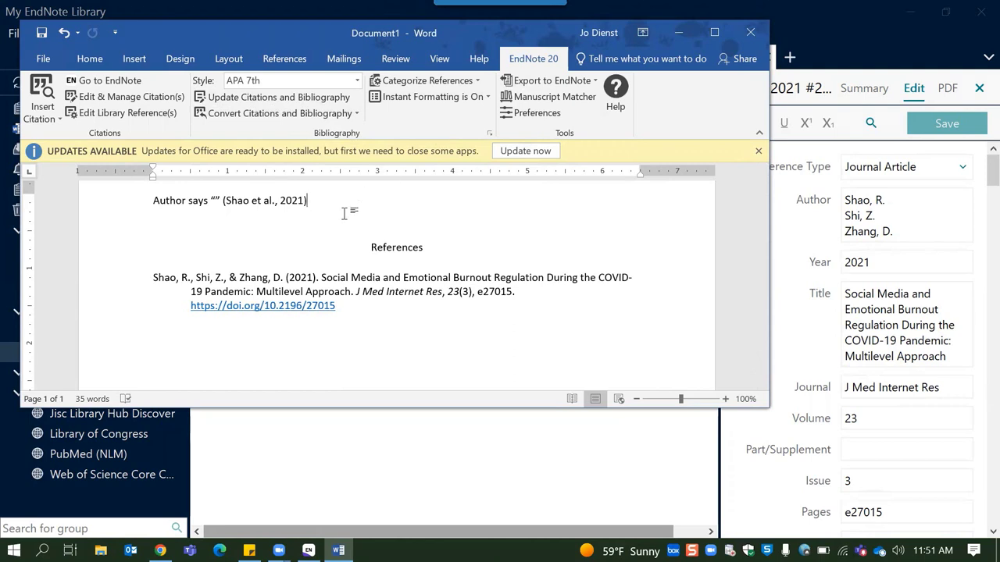
pyautogui.scroll(1, 339, 219)
# Remove the (Shao et al., 2021) citation via Edit & Manage Citation(s) with Remove Citation.
pyautogui.click(269, 232)
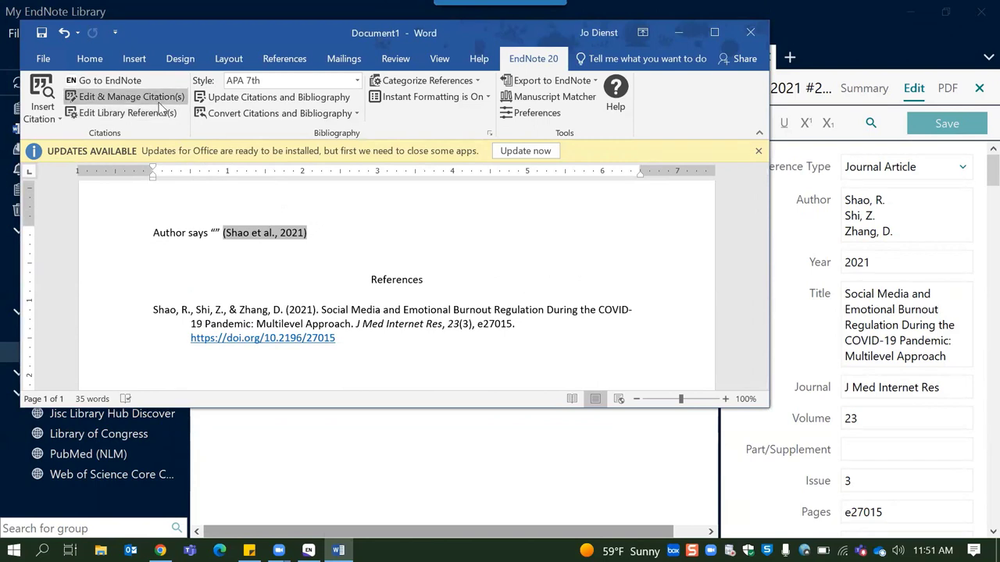
pyautogui.click(125, 97)
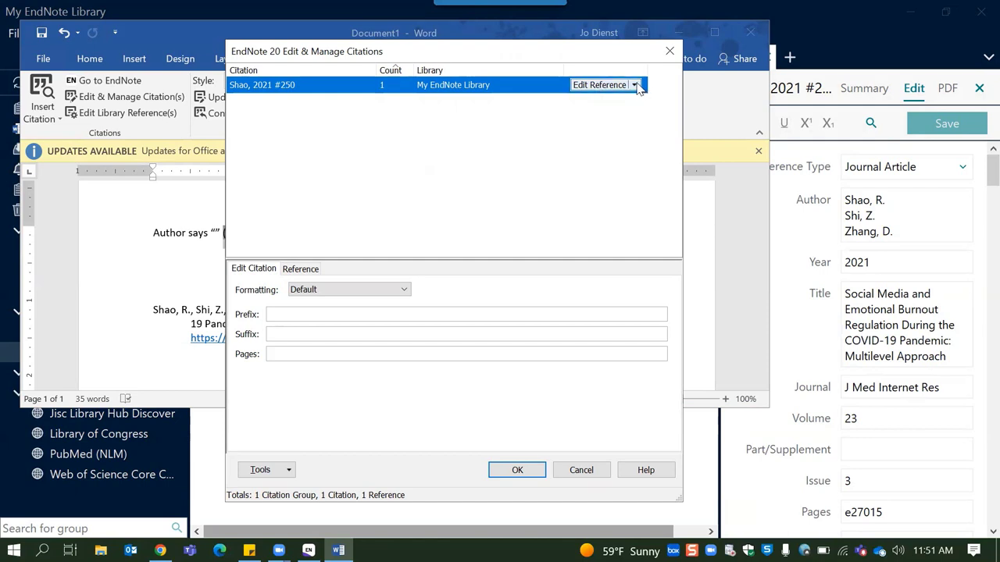
pyautogui.click(635, 85)
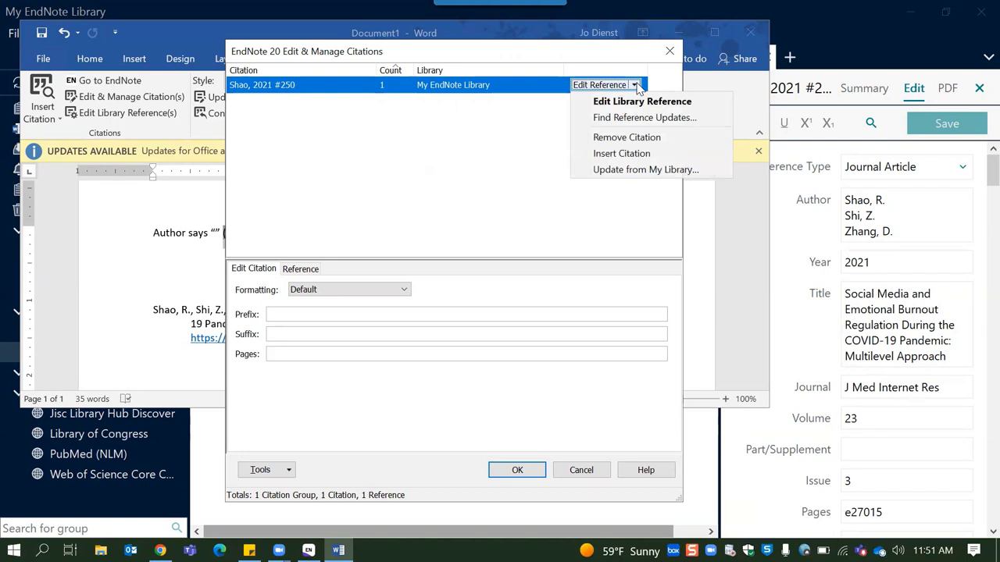
pyautogui.click(622, 137)
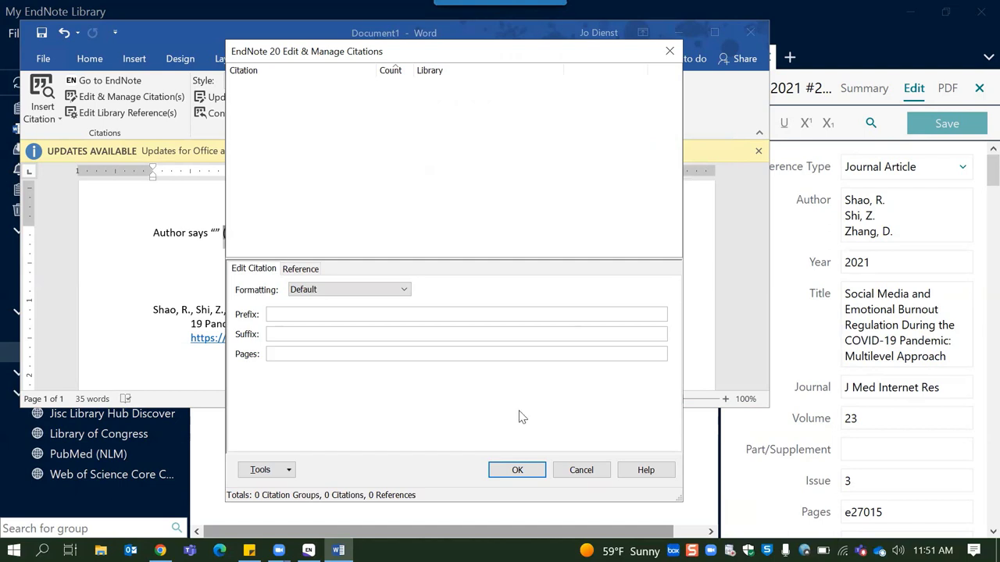
pyautogui.click(512, 468)
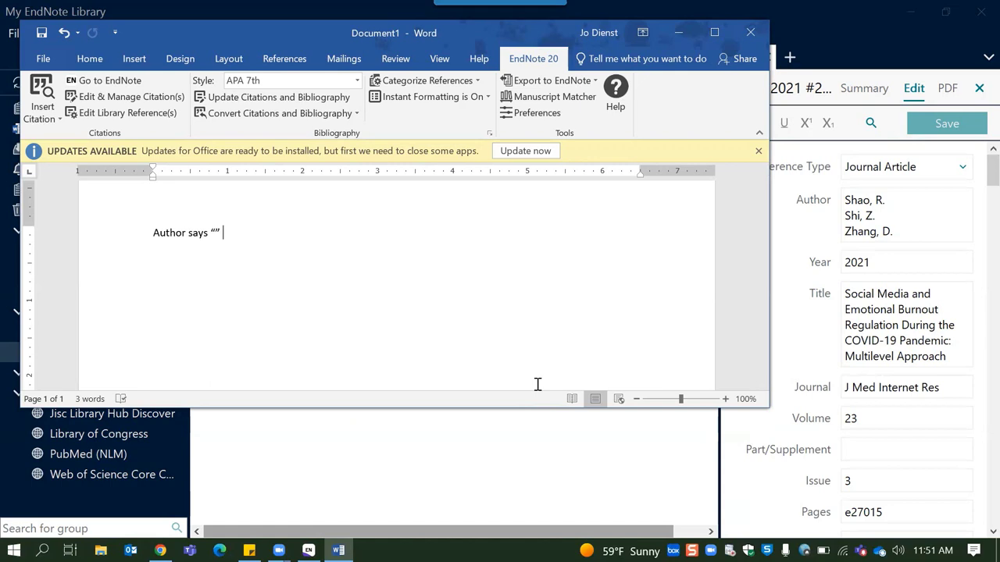
# Close the Document1 window in Word.
pyautogui.click(748, 33)
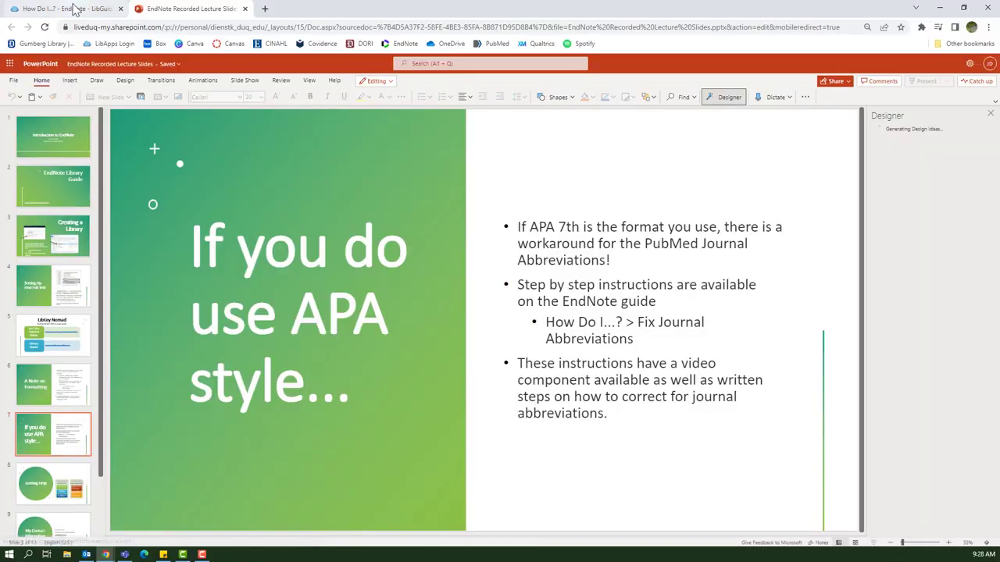
# Scroll the How Do I...? - EndNote guide down to the Fix Journal Abbreviations instructions.
pyautogui.click(74, 9)
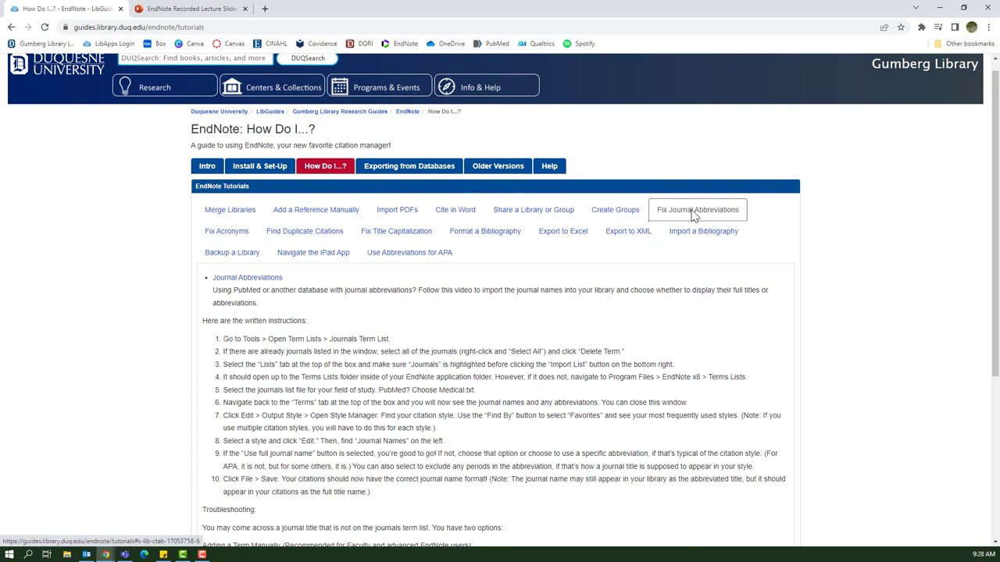
pyautogui.scroll(-2, 181, 303)
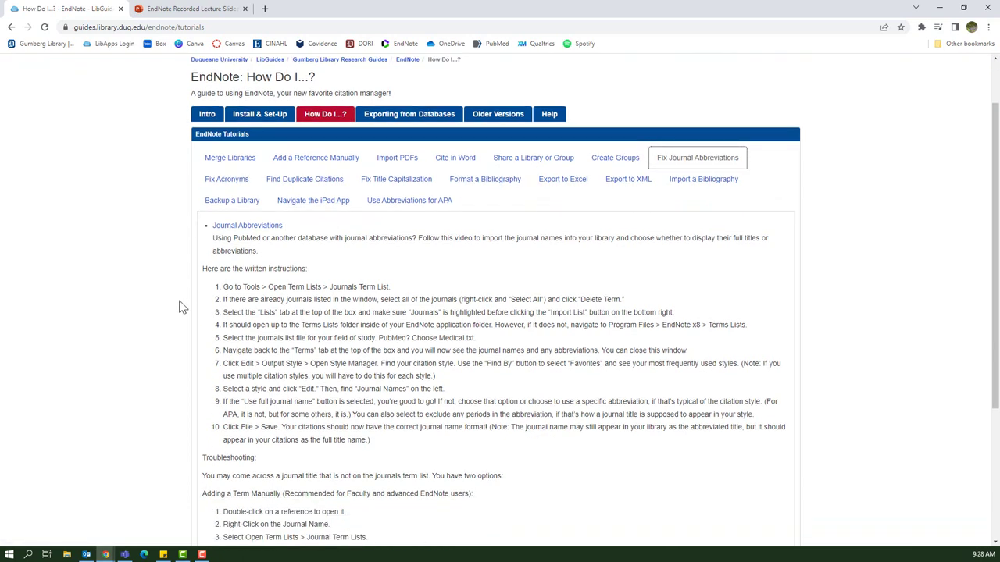
pyautogui.scroll(-1, 180, 307)
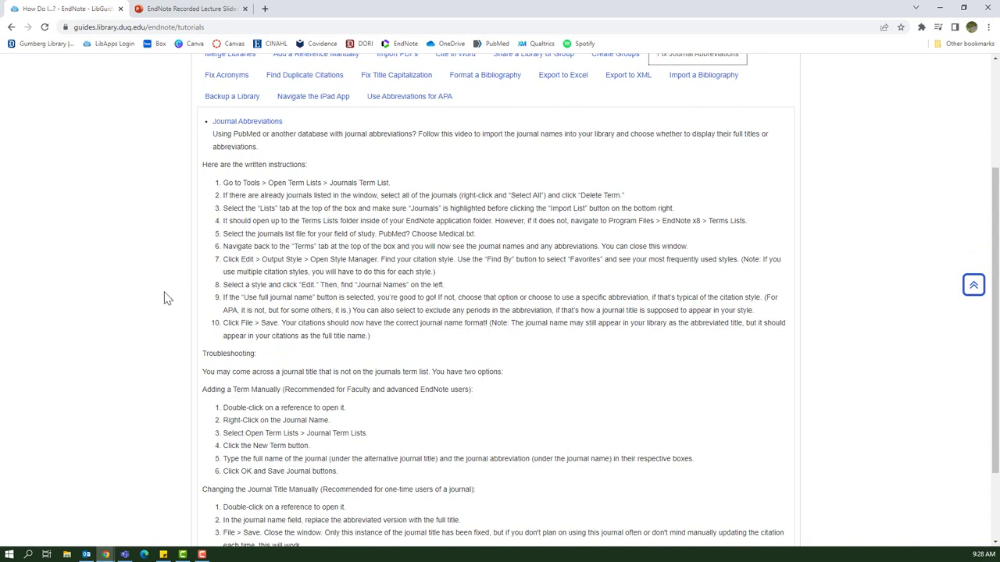